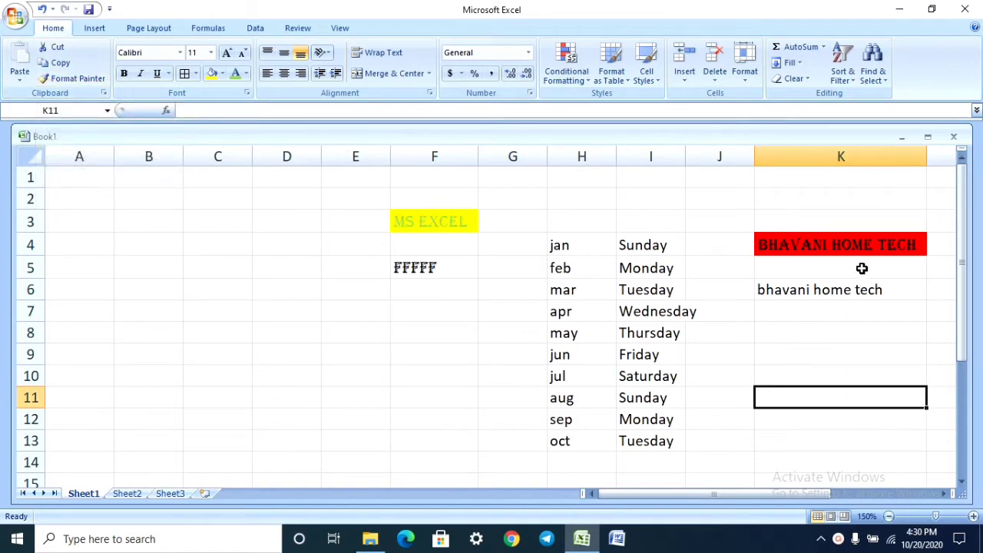
Copy K4's red Algerian heading format onto K6, F5 and B5, then enter 'gggj' in B5.
click(839, 250)
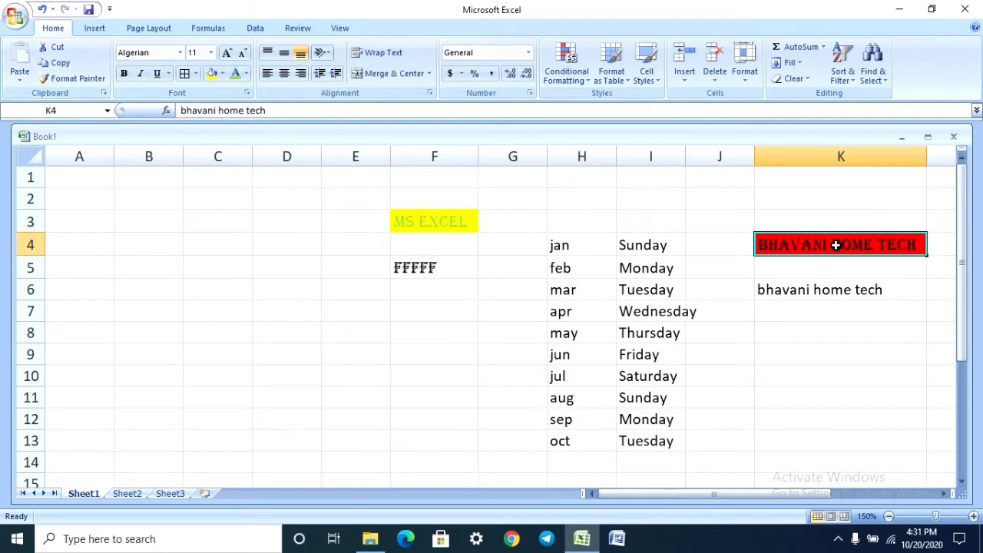
click(65, 86)
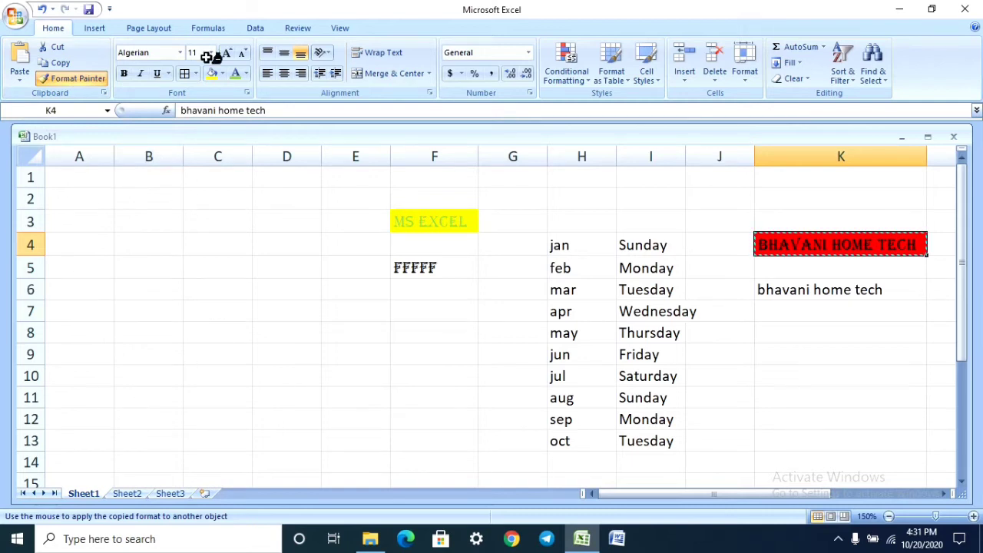
click(844, 297)
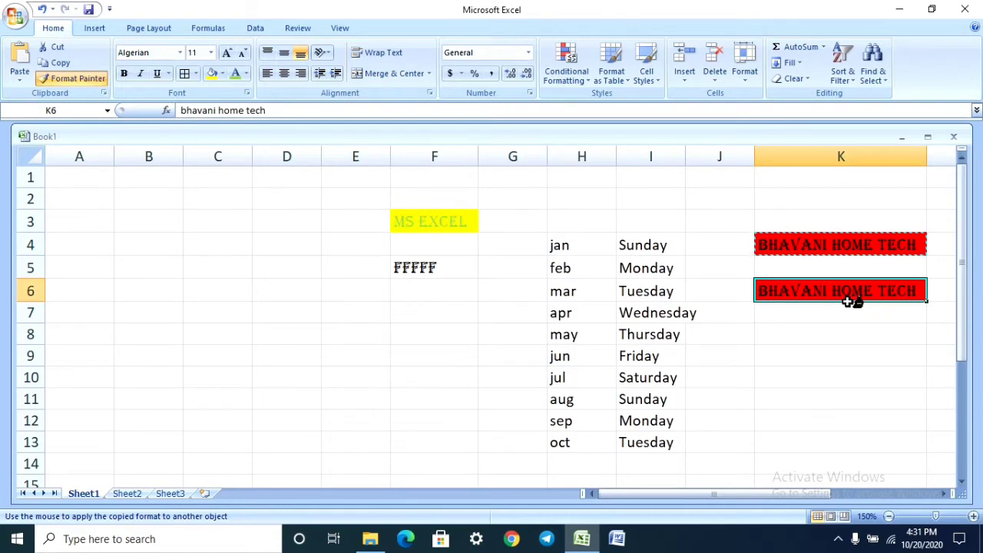
click(419, 268)
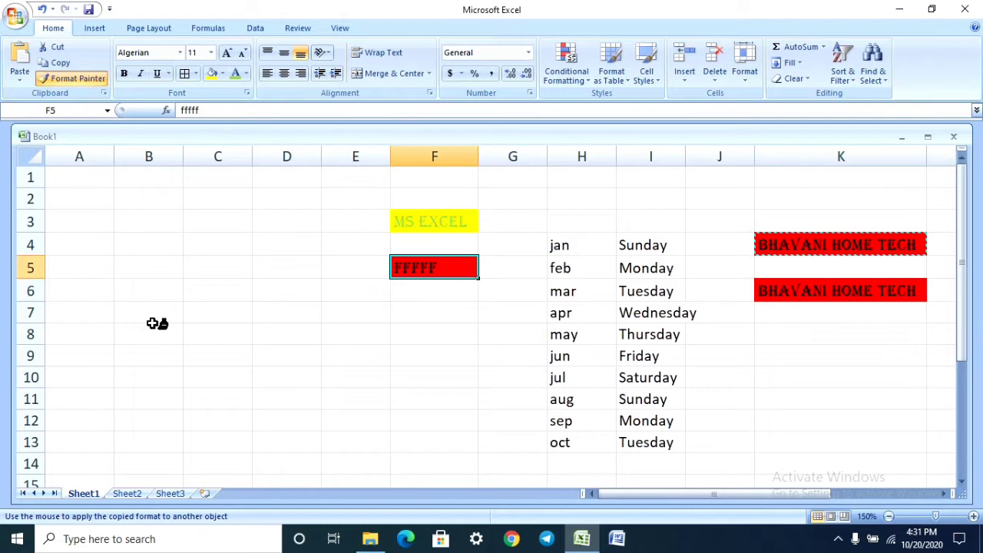
click(176, 270)
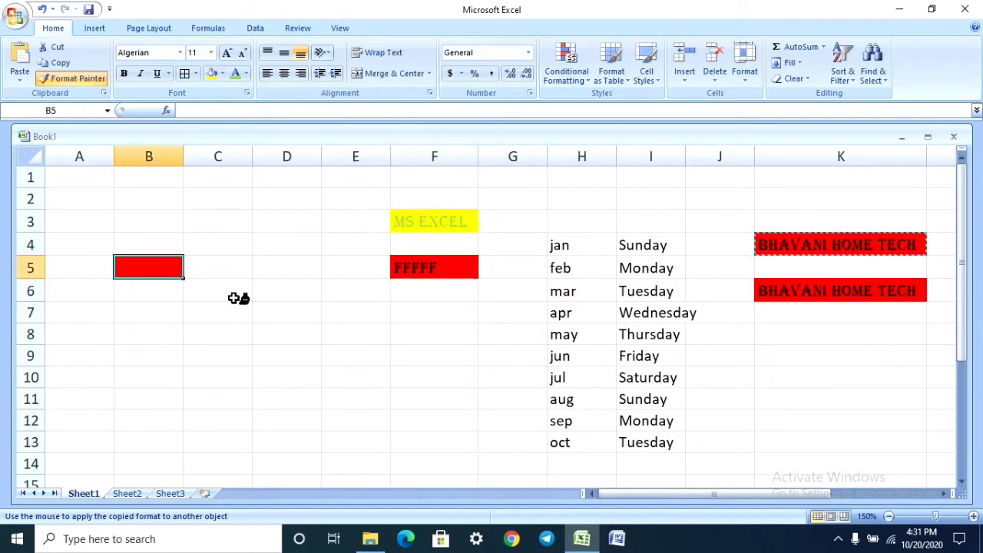
text(gggggg)
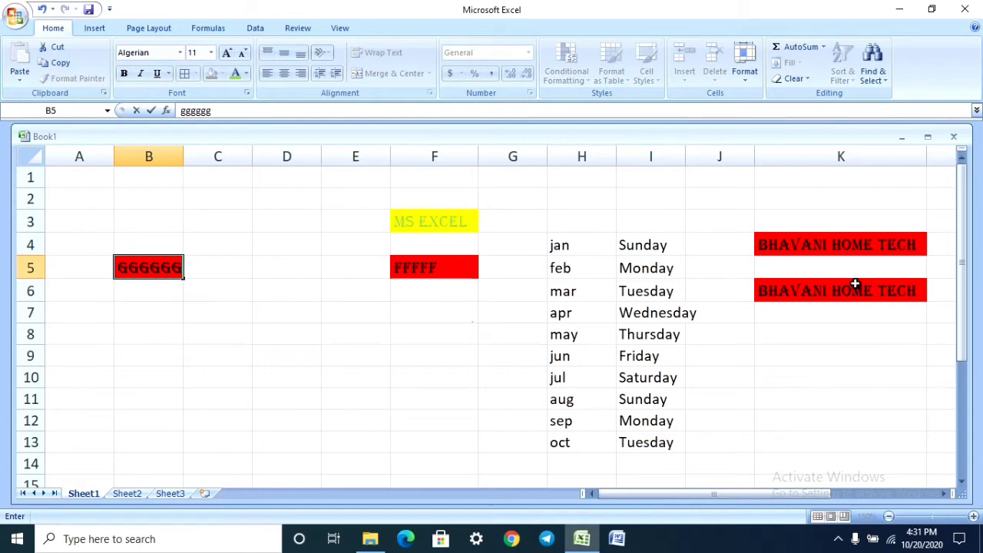
text(jjj)
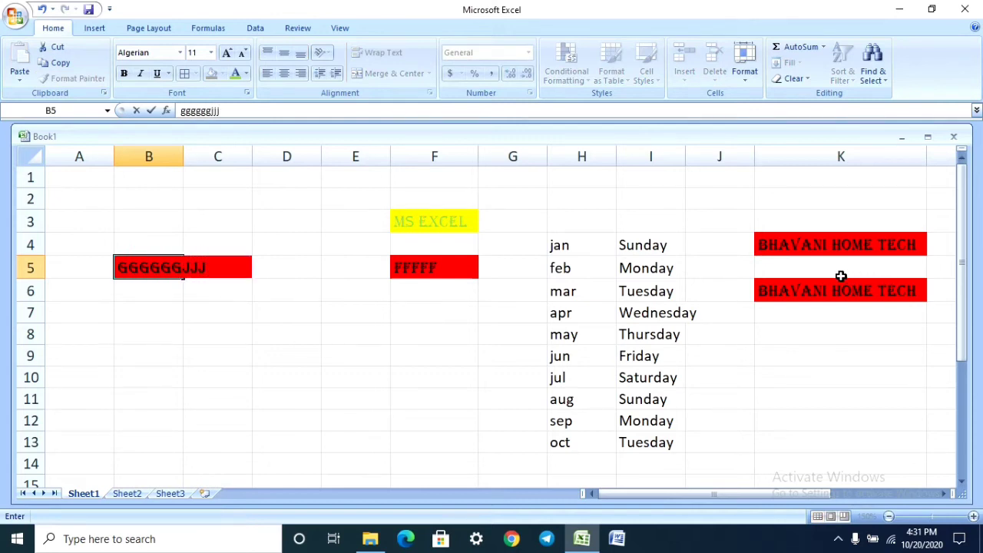
click(341, 351)
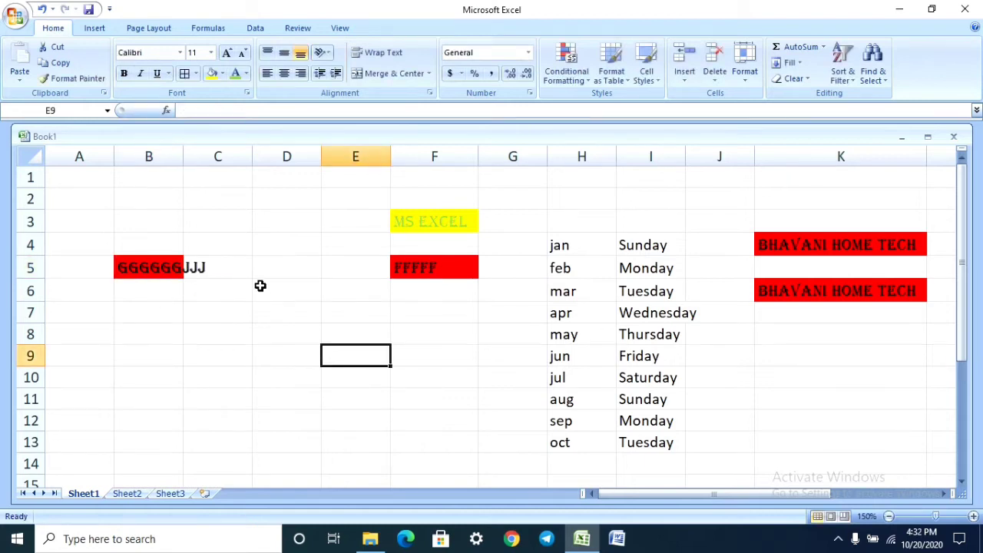
click(154, 300)
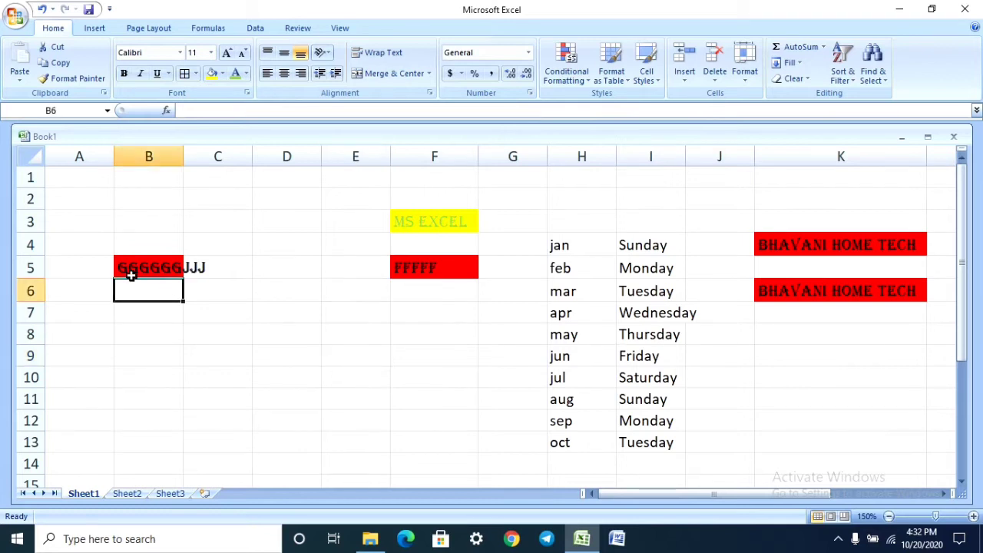
drag(313, 365, 369, 379)
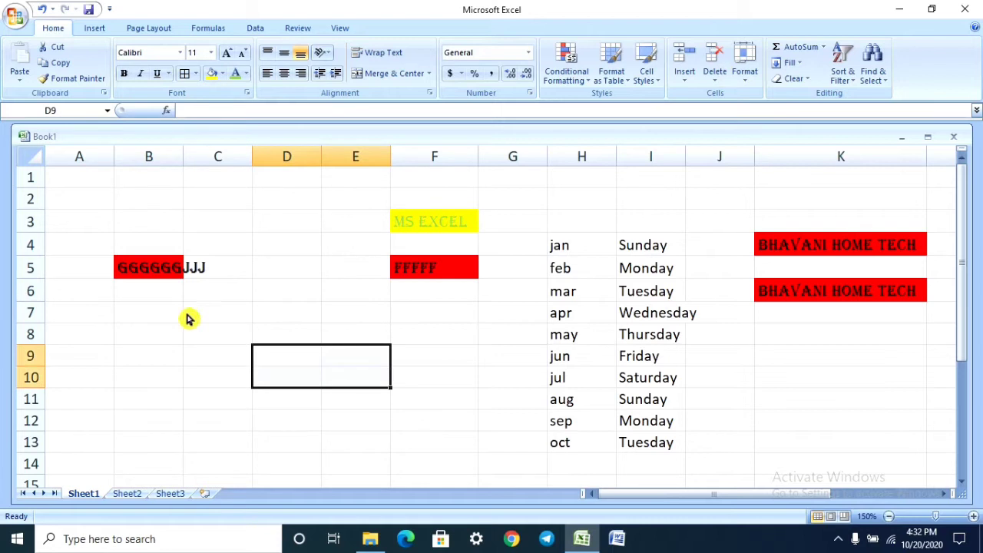
click(442, 224)
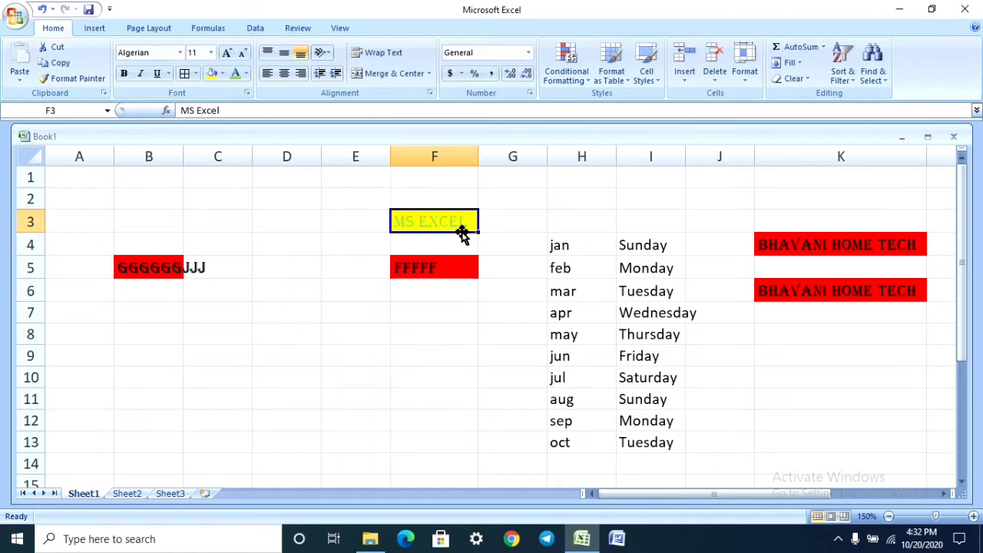
Pick up F3's yellow Algerian formatting with Format Painter locked for repeated use.
click(80, 79)
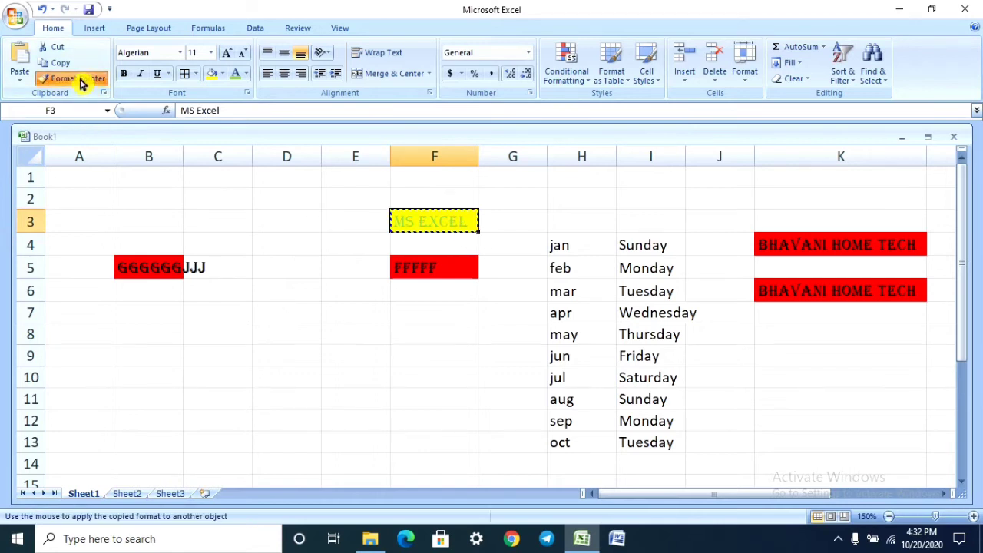
click(69, 80)
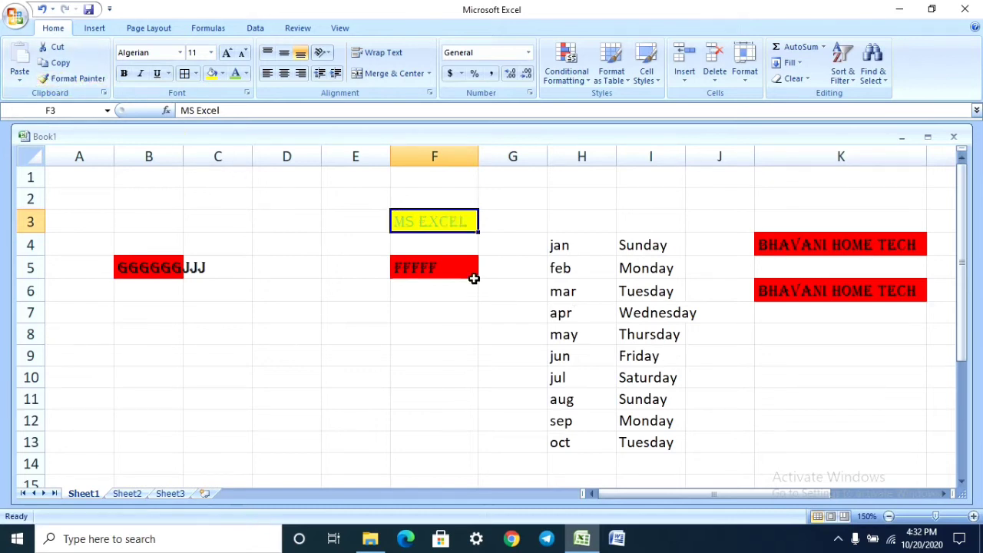
click(445, 334)
click(465, 222)
click(73, 82)
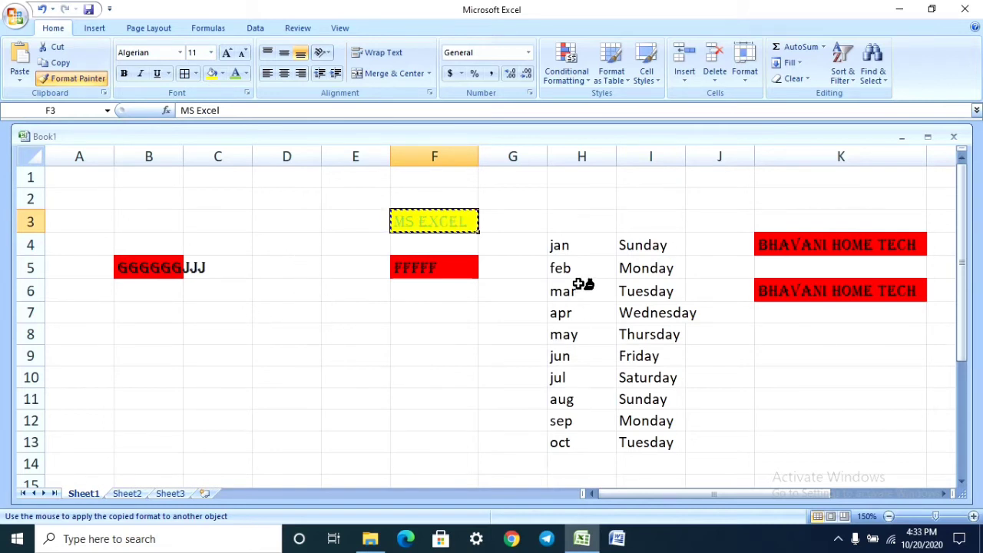
Paint the yellow style onto I4, H5, H8, I8, H10, I10, E7 and D9, then stop painting.
click(666, 235)
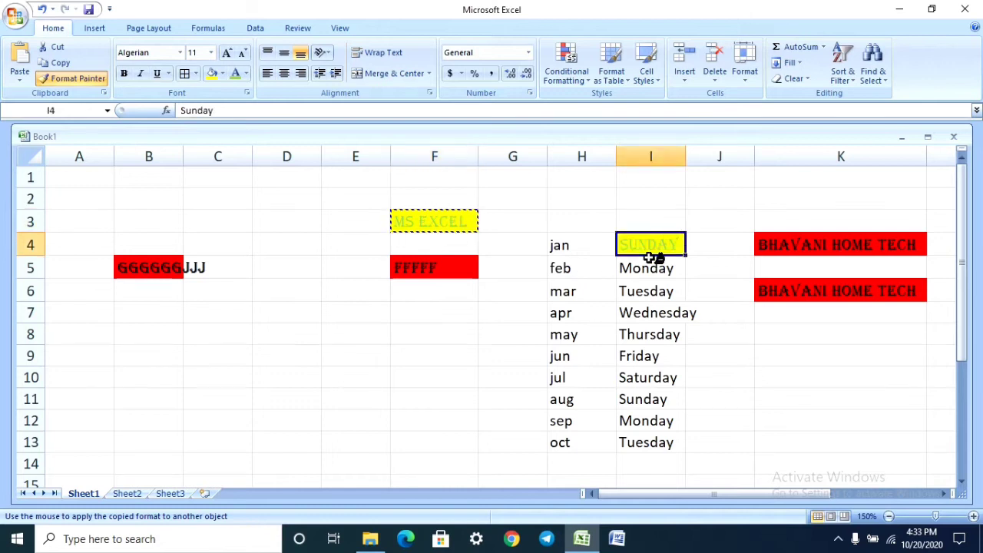
click(575, 270)
click(588, 331)
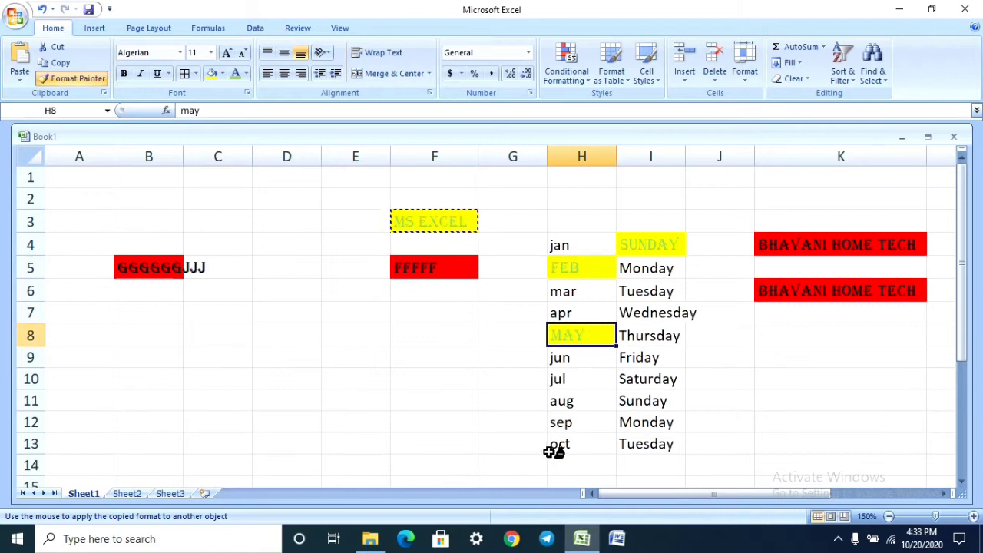
click(658, 334)
click(585, 381)
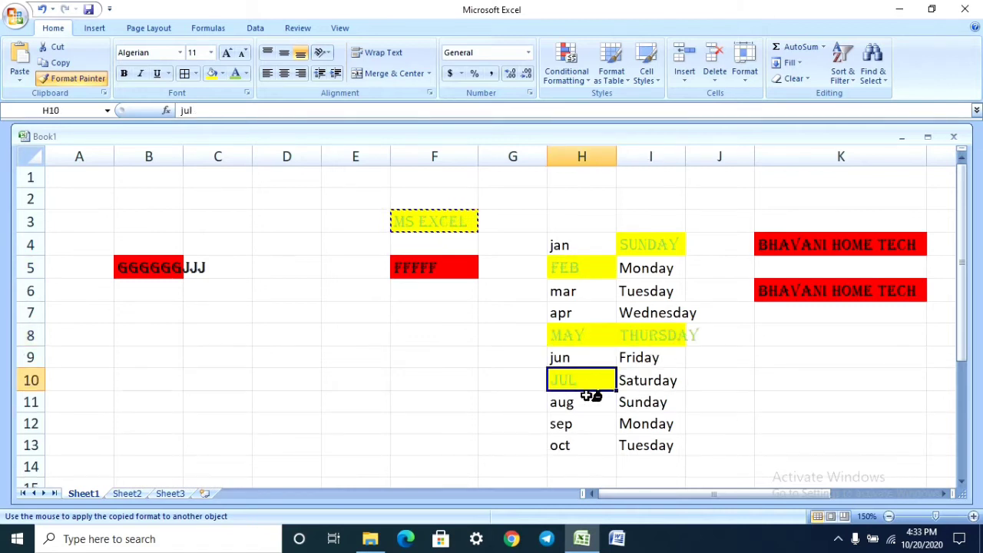
click(654, 380)
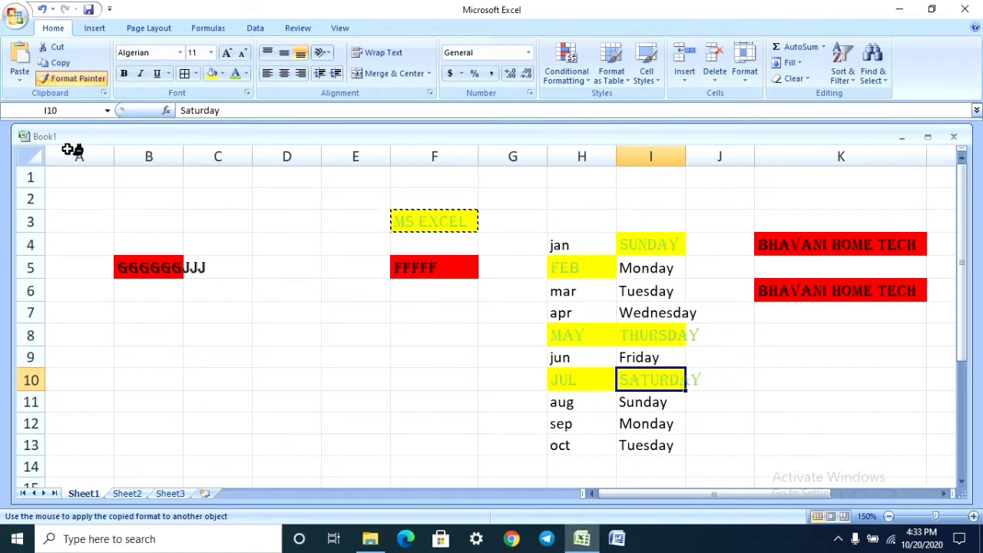
click(329, 319)
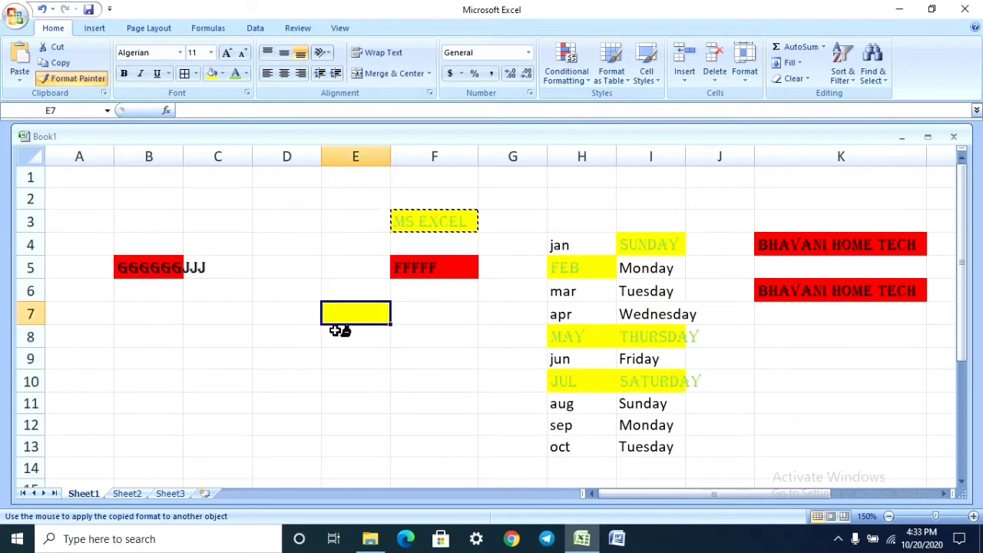
click(299, 360)
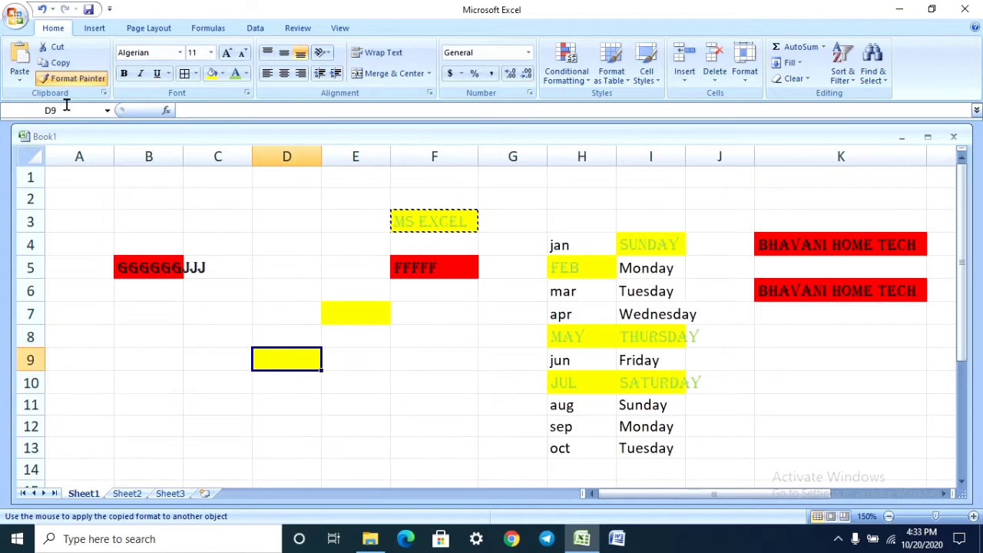
click(73, 78)
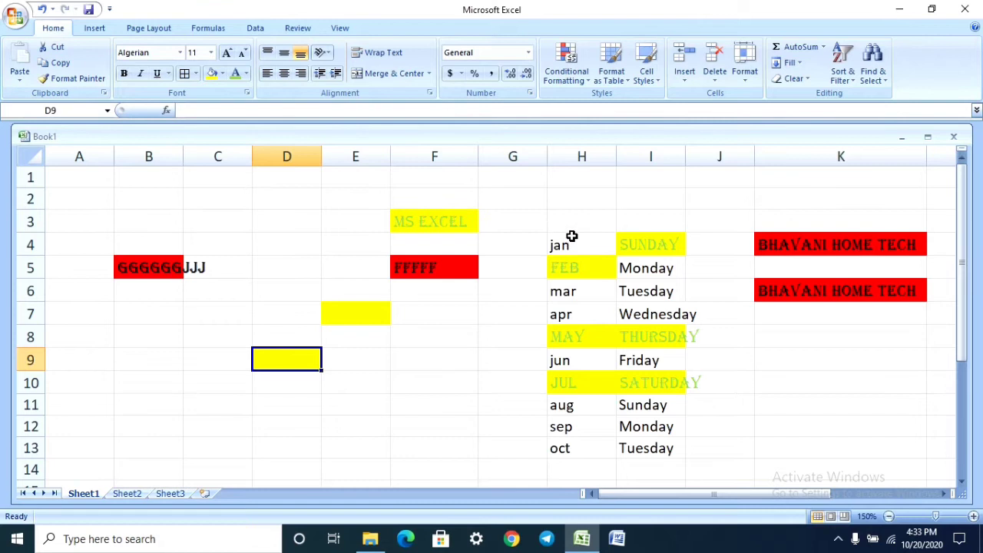
Copy the H3:J13 month and weekday block and paste it starting at A8.
drag(559, 224, 705, 452)
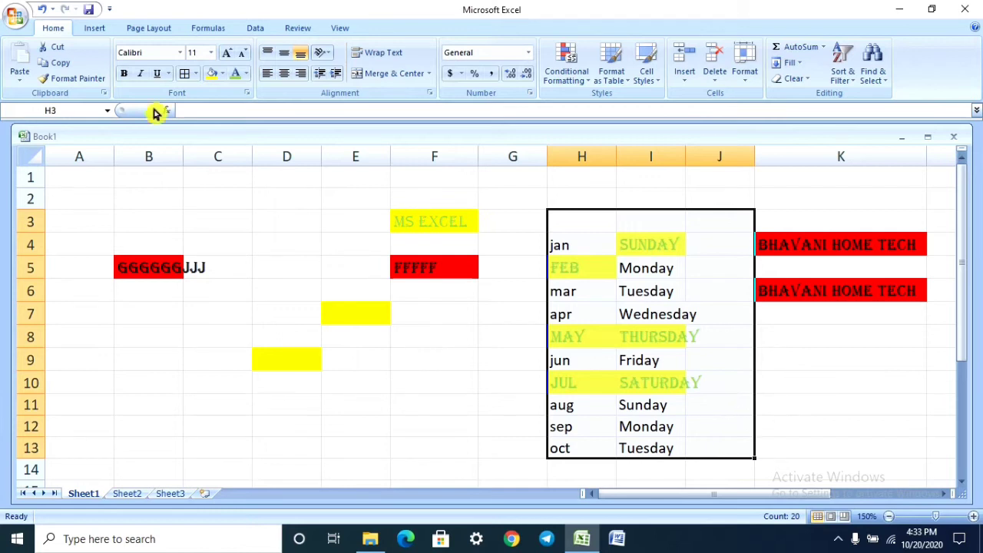
click(70, 67)
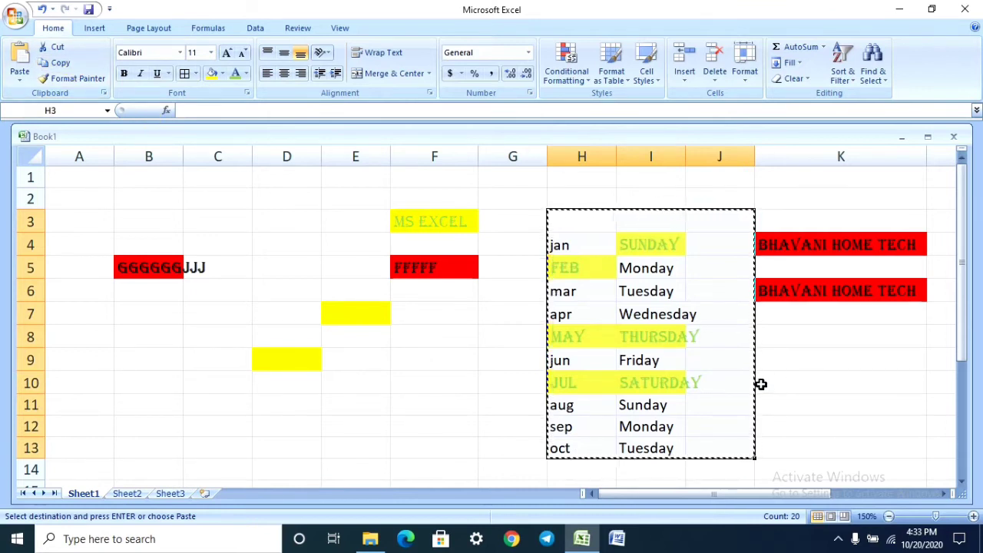
click(94, 329)
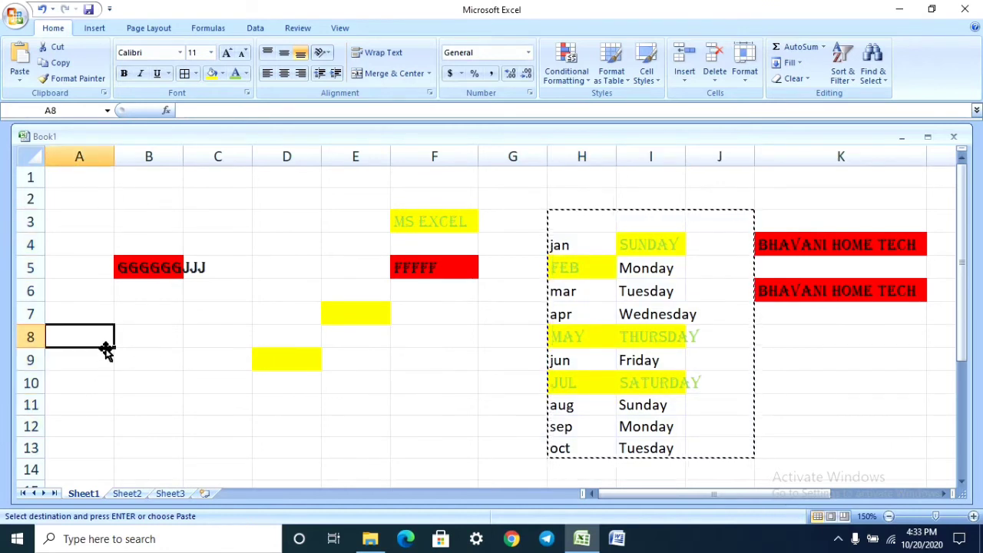
click(21, 69)
scroll(285, 371, down, 7)
scroll(443, 423, up, 7)
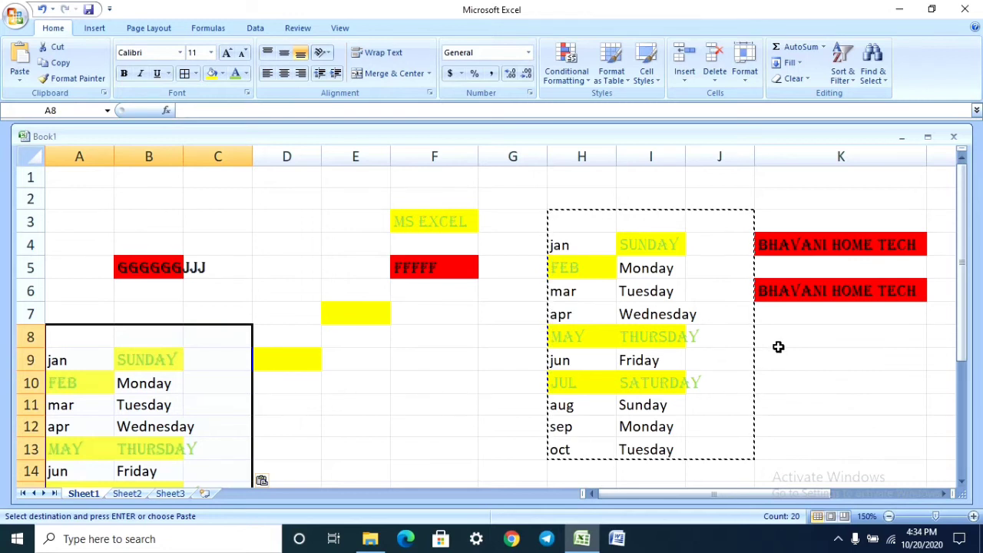
Select the MS EXCEL and FFFFF cells in F3:F5.
click(649, 315)
click(869, 387)
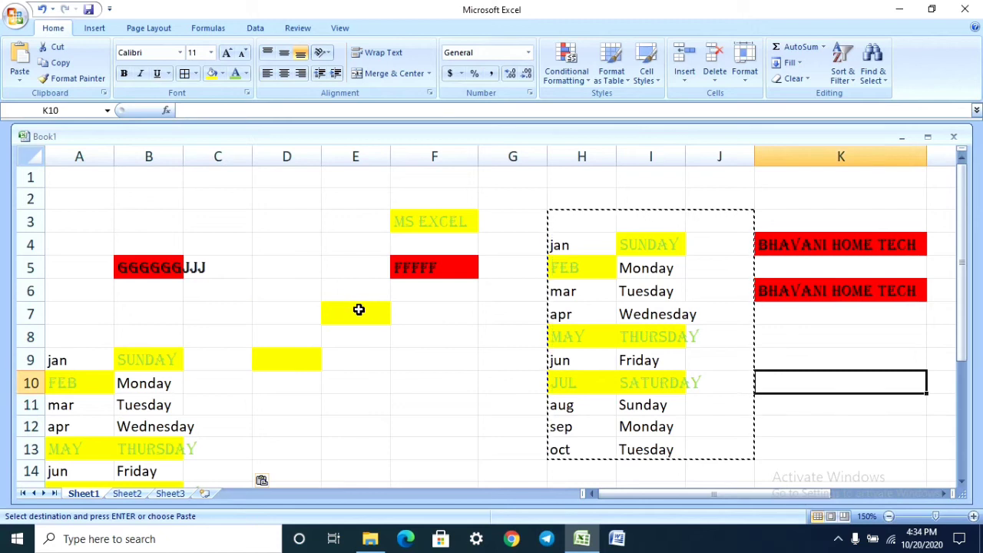
drag(430, 220, 432, 267)
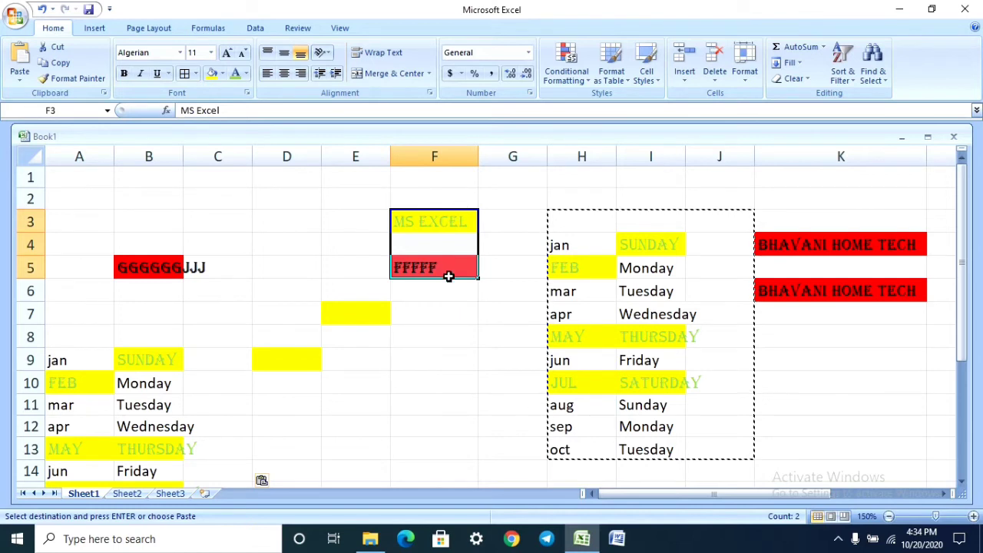
Copy F3:F5 with Ctrl+C and paste the MS EXCEL and FFFFF cells into C2:C4.
key(ctrl+c)
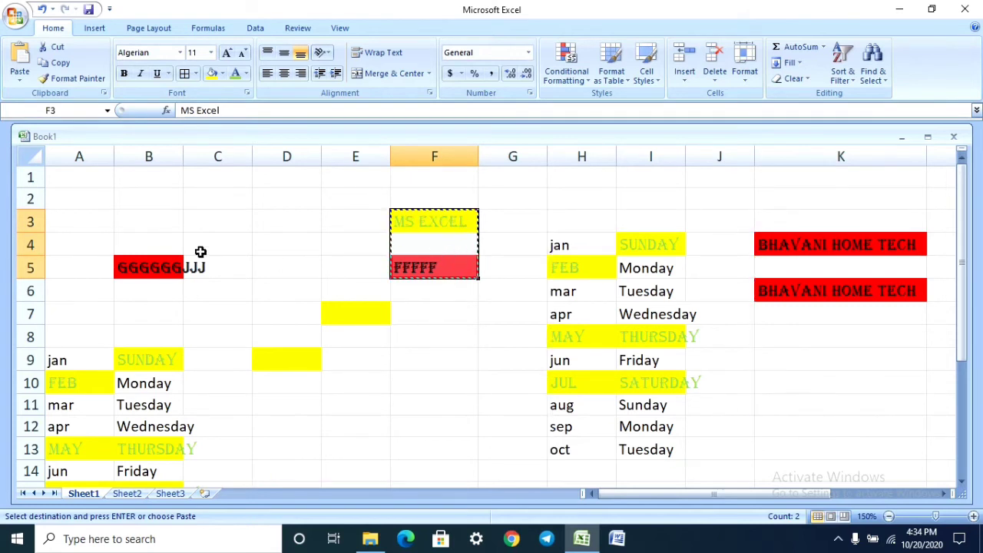
click(226, 200)
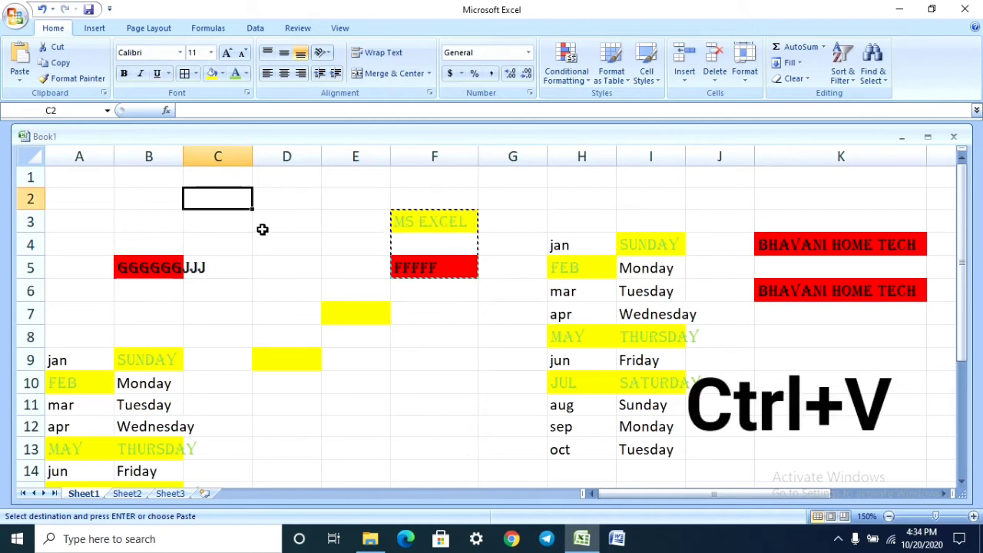
key(ctrl+v)
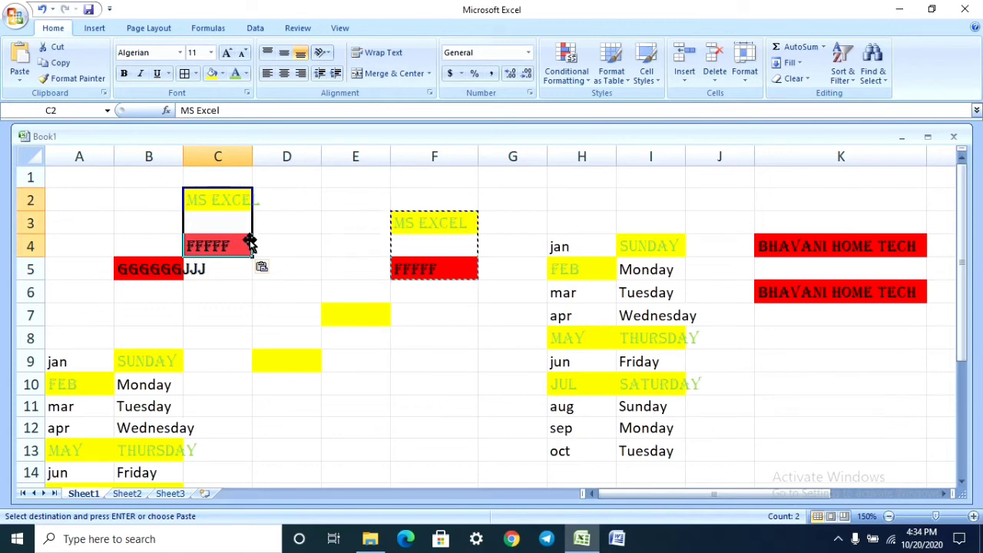
click(450, 376)
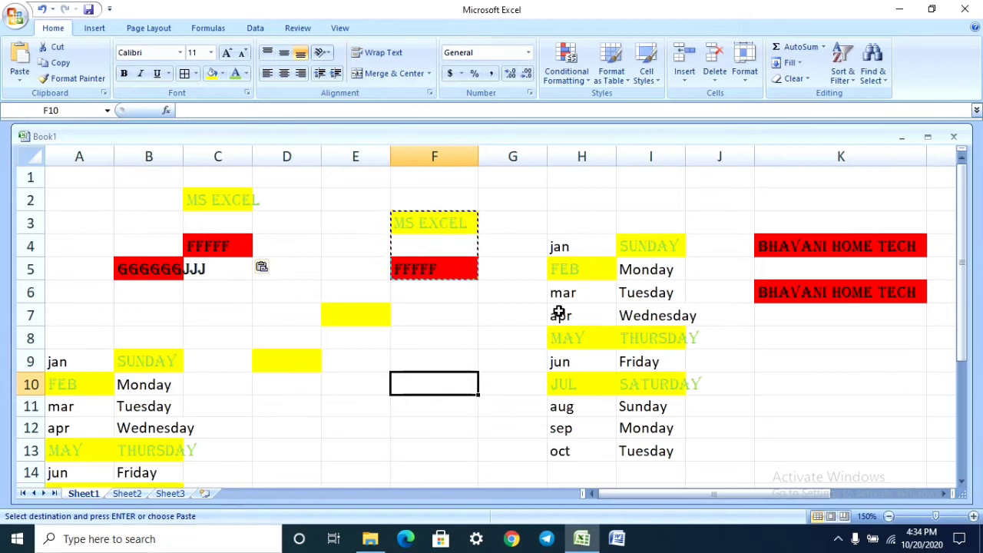
Glance at blank Sheet2, then select the H3:J13 month and weekday table on Sheet1.
click(129, 495)
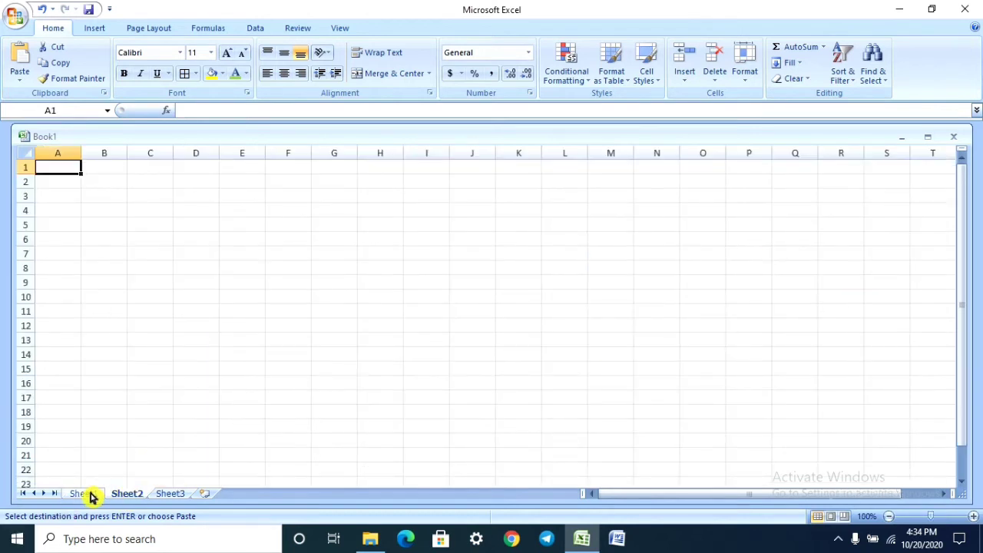
click(84, 494)
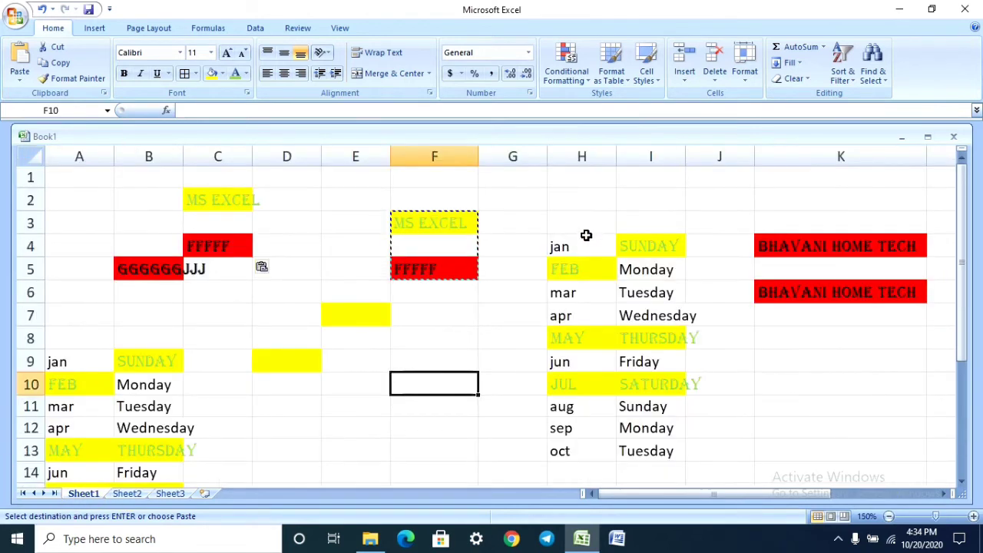
drag(582, 230, 699, 454)
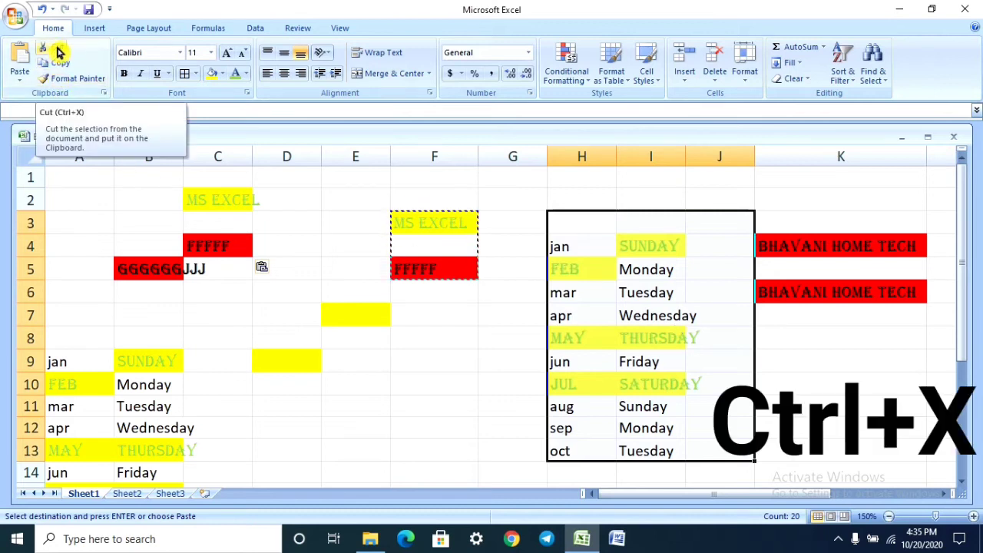
Cut the month and weekday table and paste it onto Sheet2 at cell G8.
key(ctrl+x)
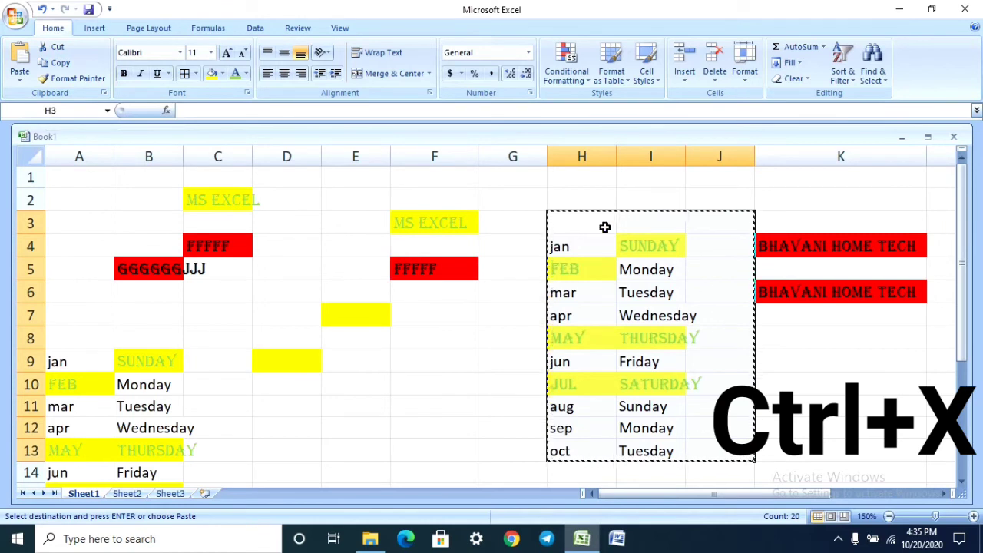
click(128, 494)
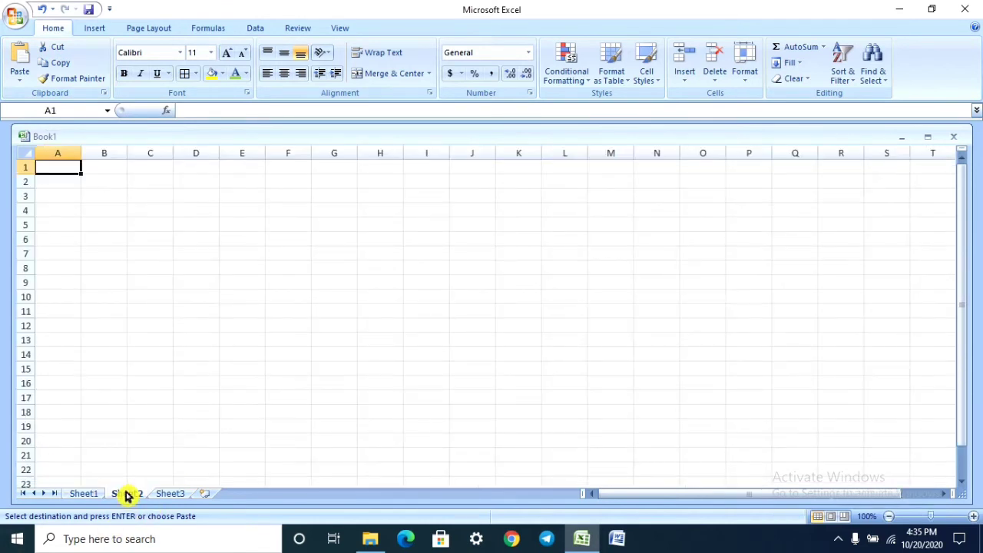
click(314, 268)
key(ctrl+v)
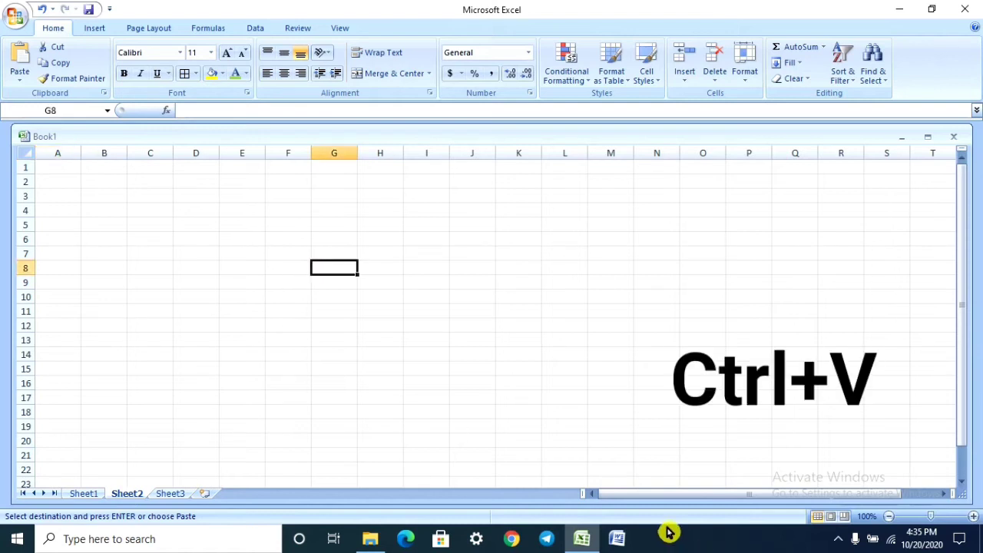
click(551, 358)
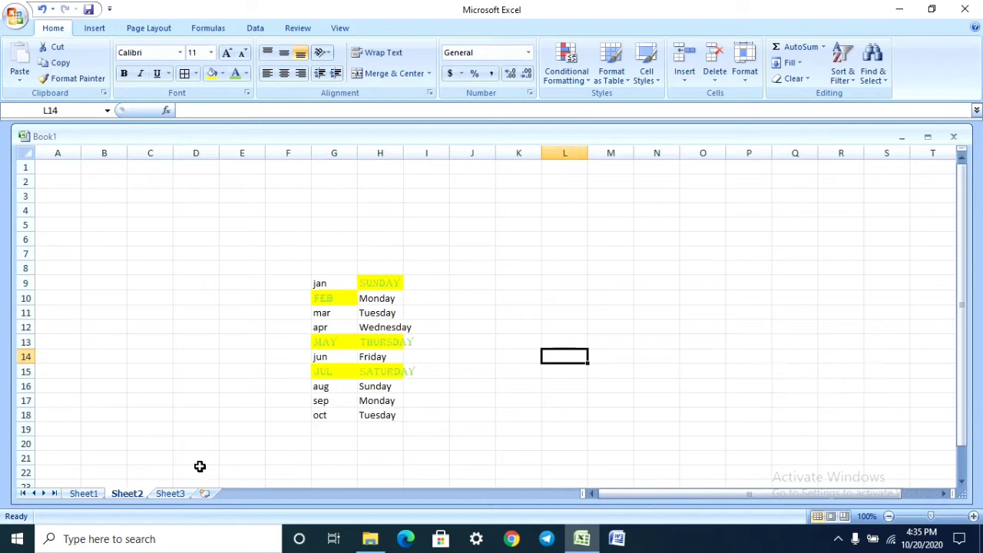
Return to Sheet1 and select, then deselect, a large block starting at A1.
click(86, 494)
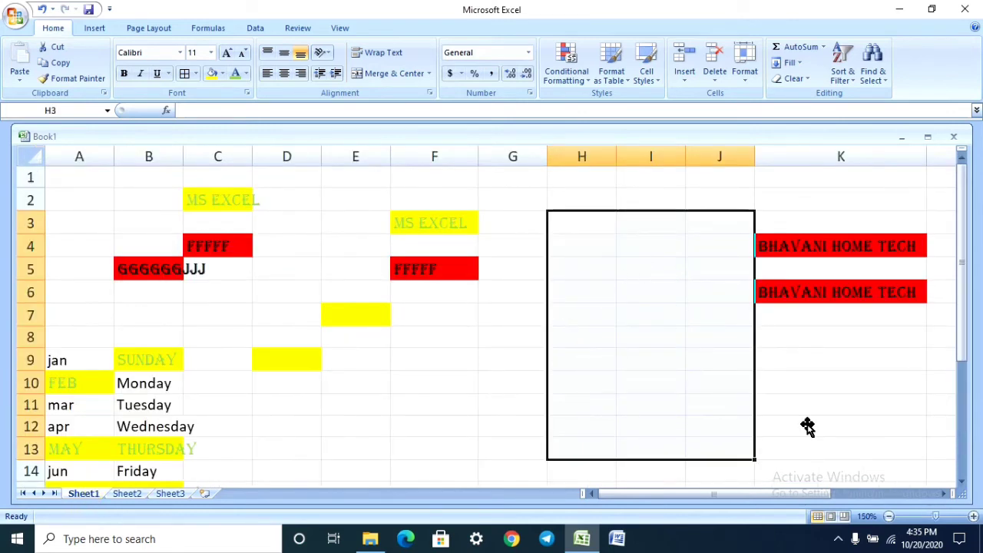
click(863, 405)
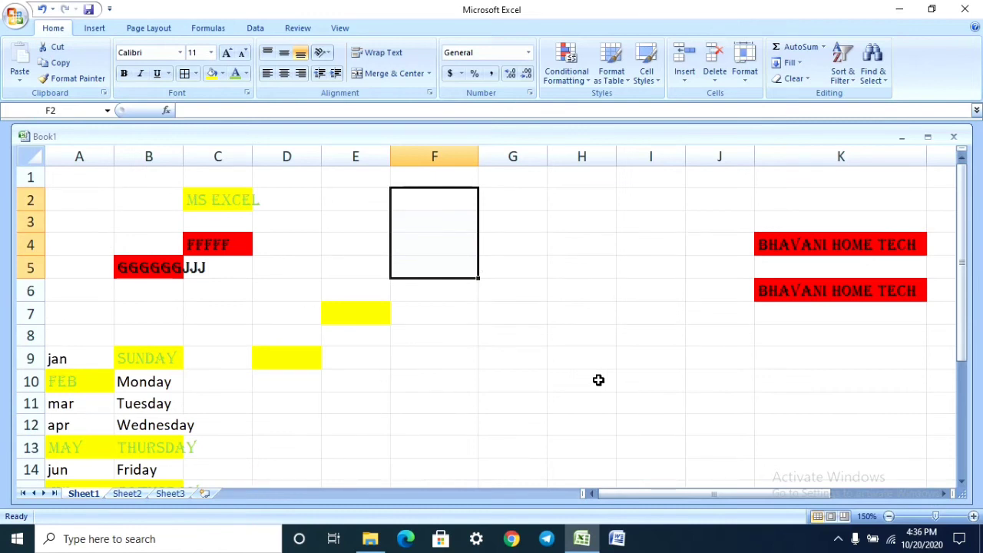
mouse_move(72, 176)
mouse_down()
mouse_move(445, 362)
mouse_move(921, 470)
mouse_up()
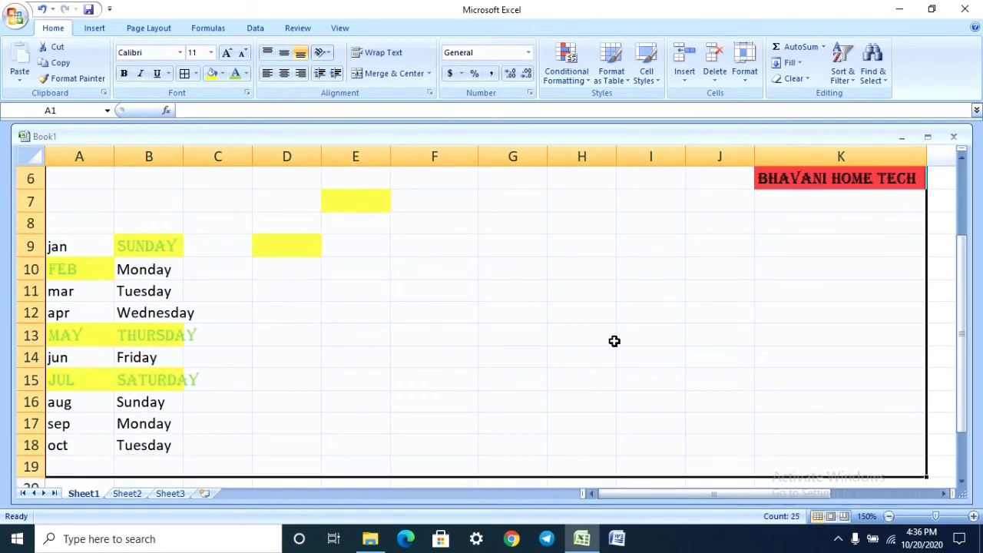
click(633, 330)
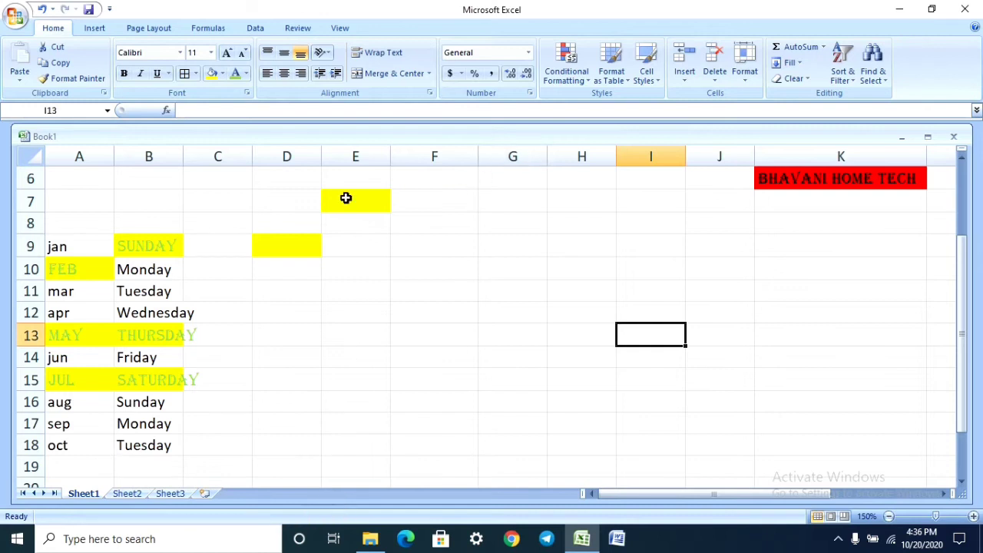
Select the whole sheet via the Select All corner and via Ctrl+A, deselecting each time.
click(31, 157)
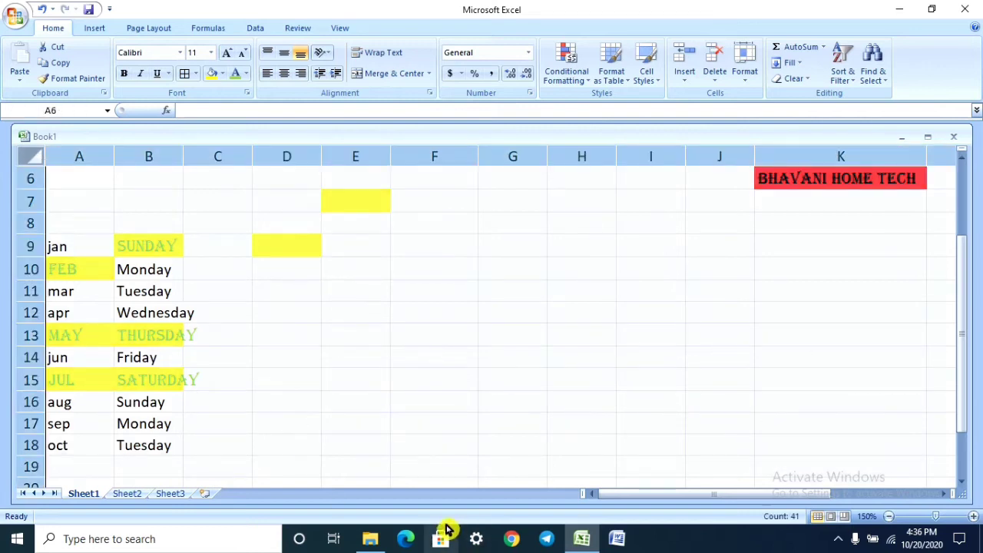
click(518, 355)
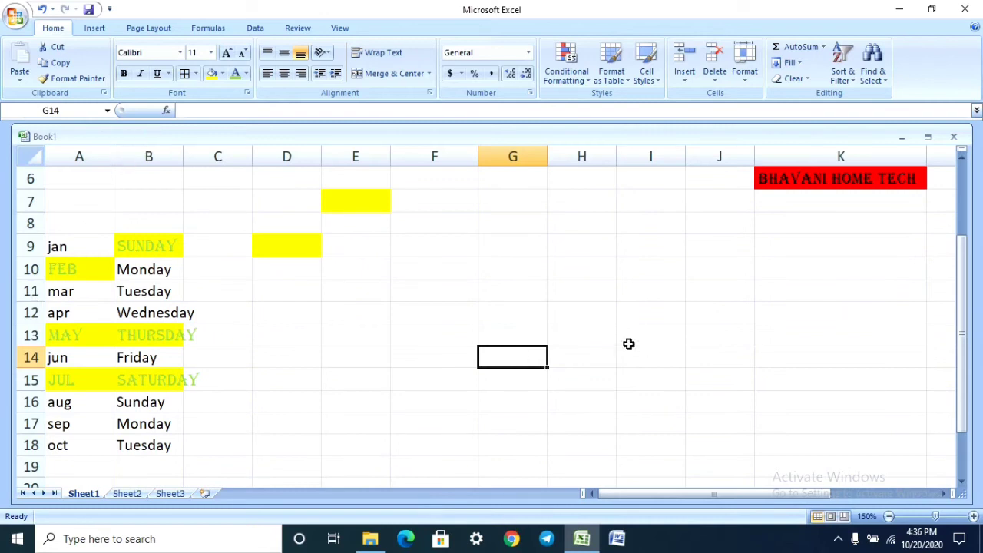
key(ctrl+a)
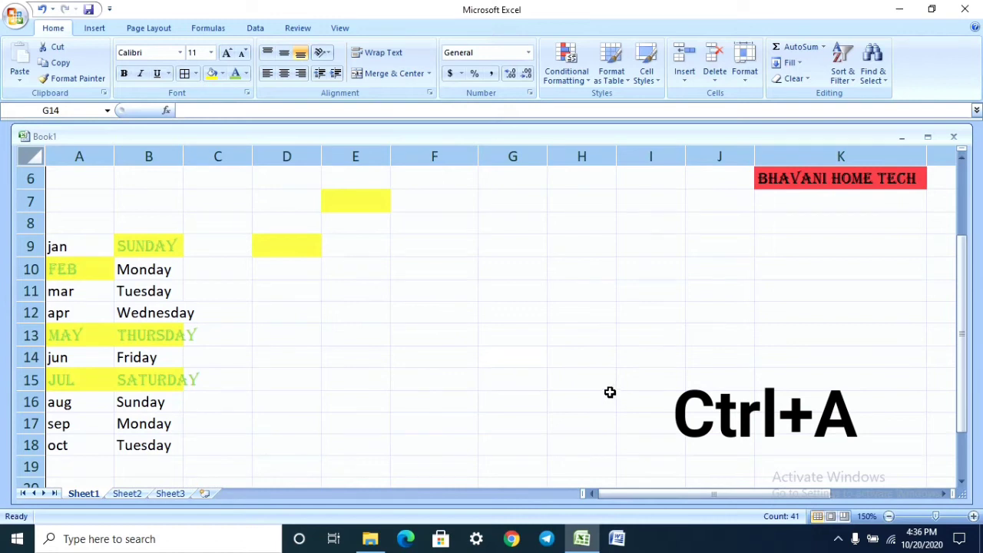
click(425, 354)
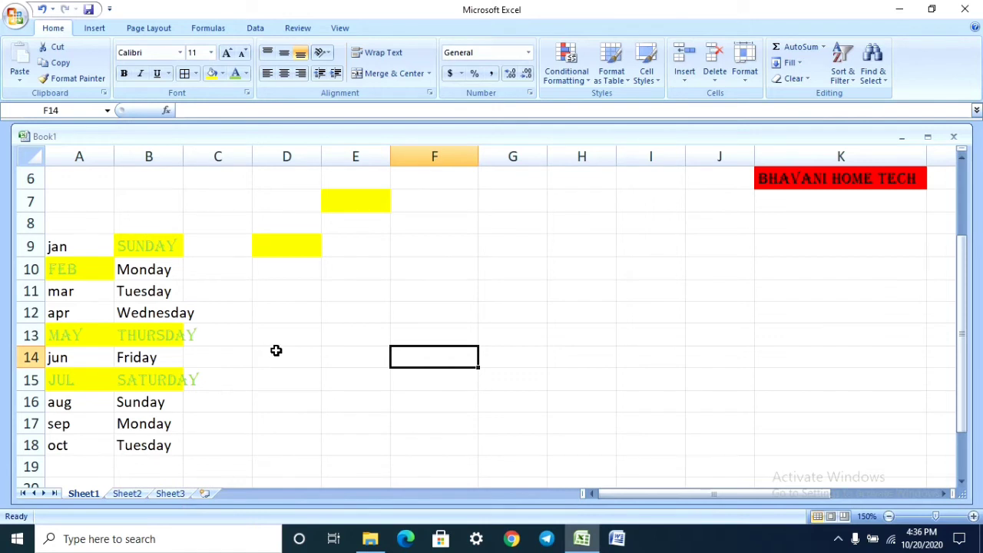
Select all cells with Ctrl+A and delete their text, leaving only the fills.
key(ctrl+a)
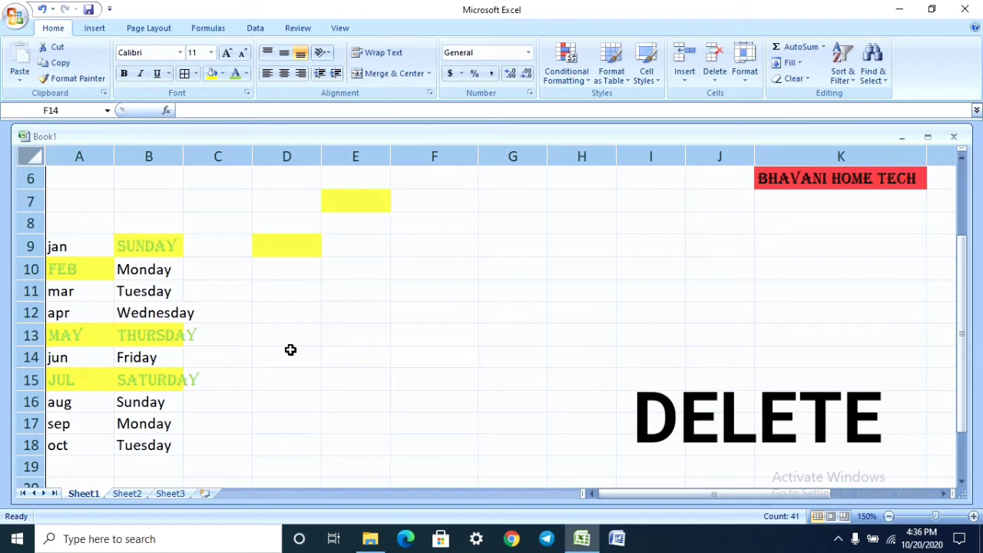
key(Delete)
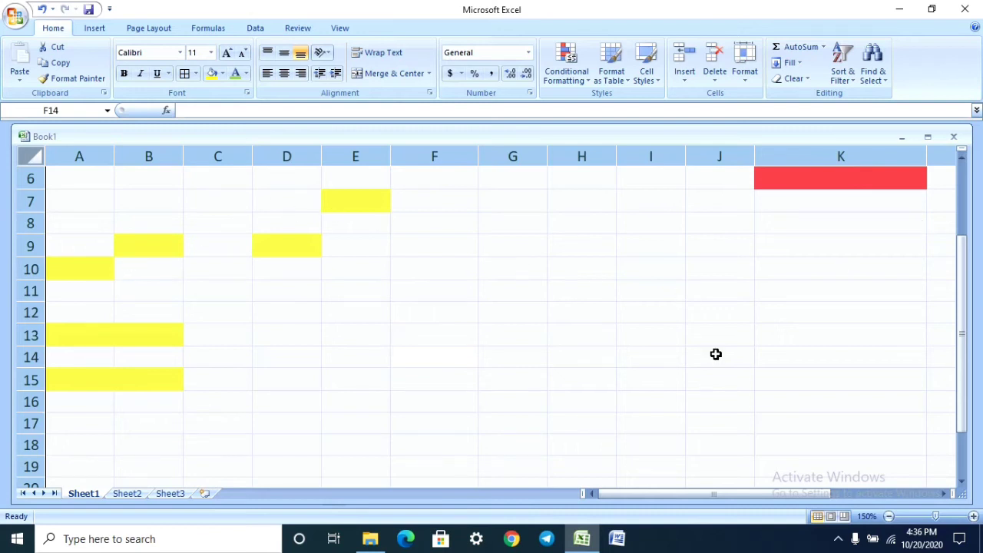
scroll(716, 354, up, 2)
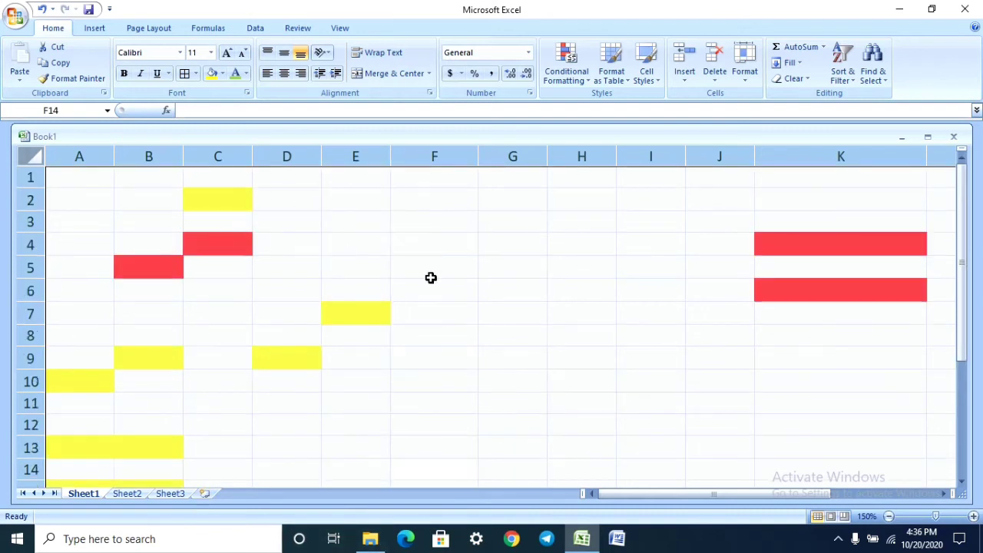
click(572, 363)
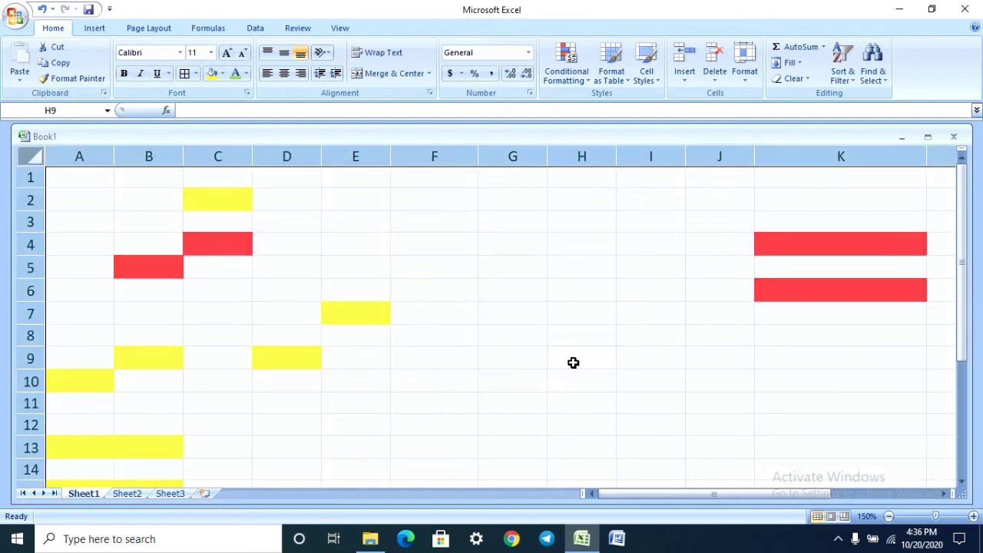
click(555, 258)
Restore the deleted text with Ctrl+Z twice, then try Delete and Ctrl+Y redo.
key(ctrl+z)
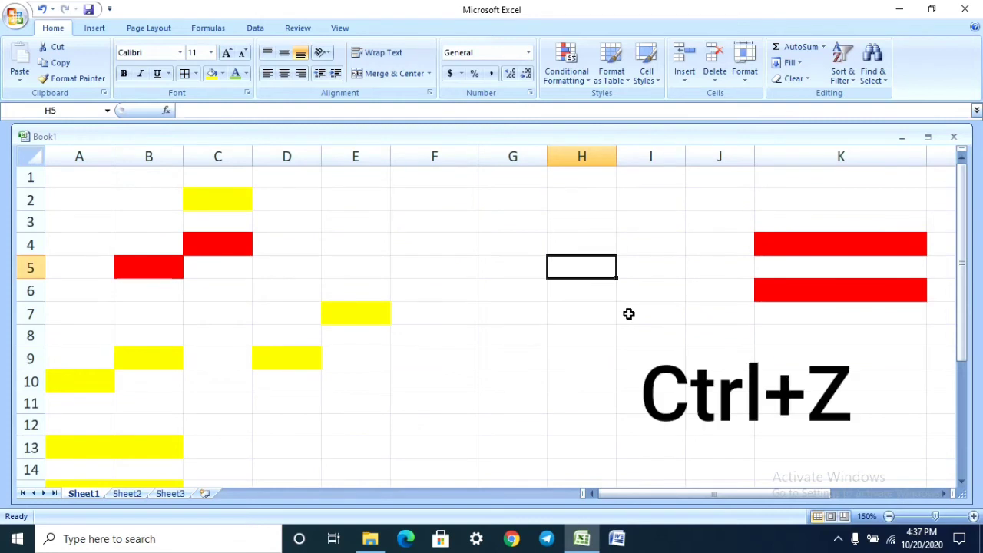
key(ctrl+z)
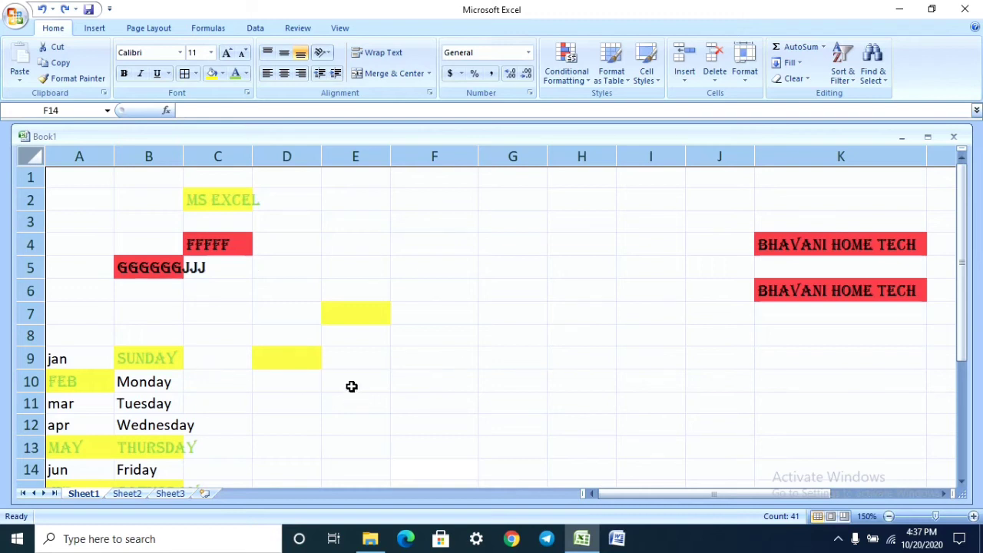
key(Delete)
key(ctrl+y)
Copy the BHAVANI HOME TECH cell K4 with Ctrl+C.
click(97, 186)
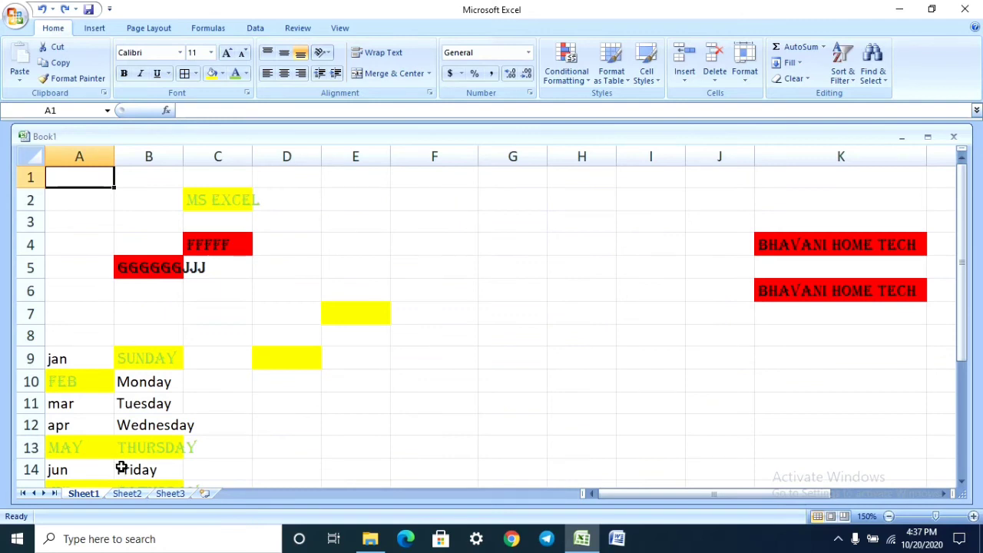
scroll(196, 281, down, 20)
scroll(203, 296, up, 20)
click(144, 261)
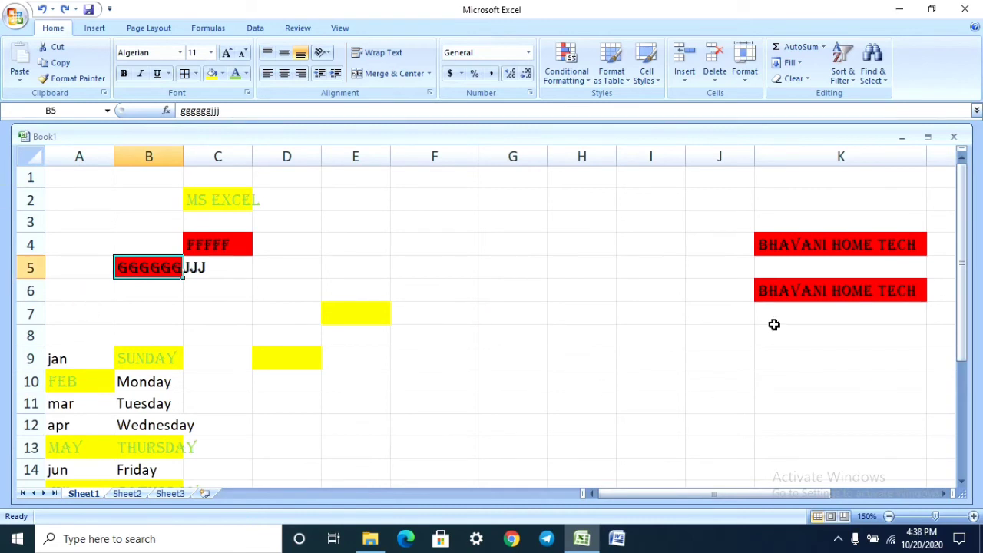
click(840, 251)
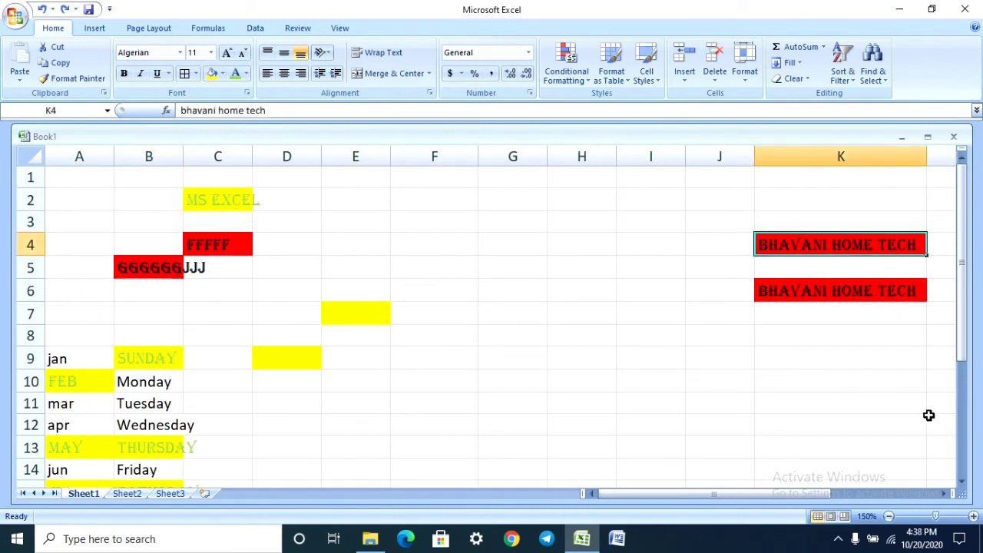
key(ctrl+c)
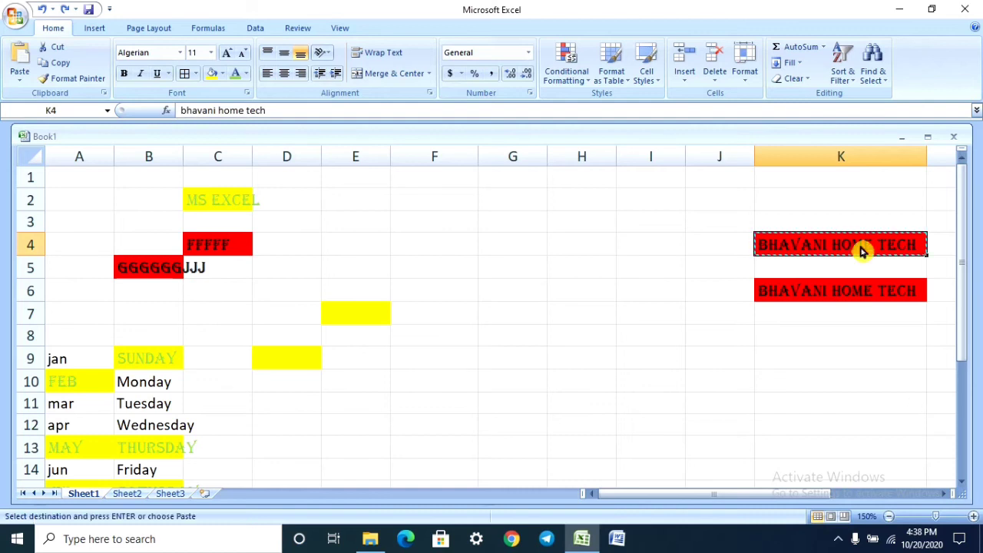
Select the entire sheet to reveal its 1048576 rows by 16384 columns.
scroll(575, 311, down, 13)
scroll(577, 314, down, 20)
scroll(577, 314, down, 20)
scroll(577, 314, down, 20)
scroll(576, 314, down, 20)
scroll(578, 315, down, 20)
scroll(577, 318, down, 20)
scroll(566, 318, down, 20)
scroll(566, 320, down, 20)
scroll(582, 334, up, 20)
scroll(592, 349, up, 20)
scroll(599, 358, up, 20)
scroll(597, 358, up, 20)
scroll(601, 350, up, 20)
scroll(601, 349, up, 20)
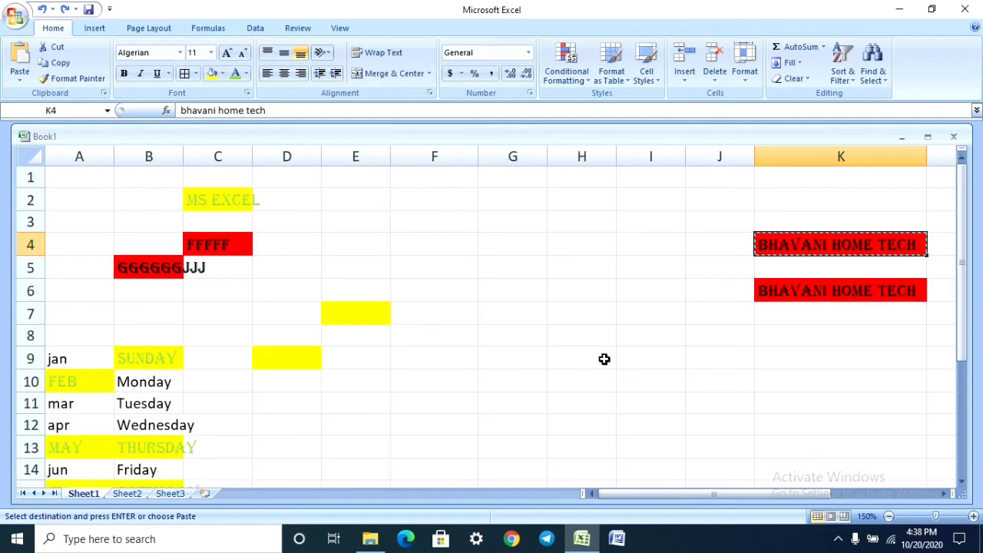
click(29, 163)
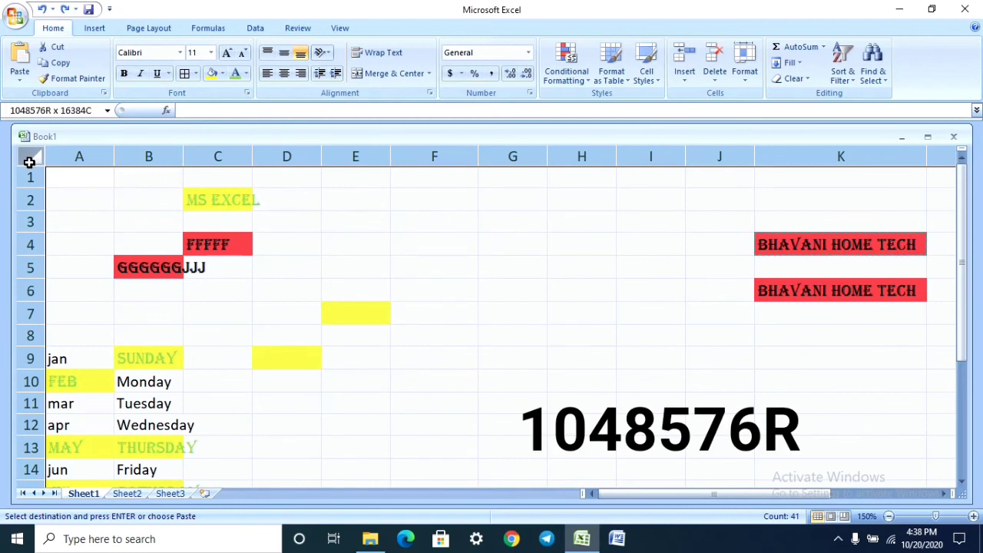
click(83, 193)
click(88, 181)
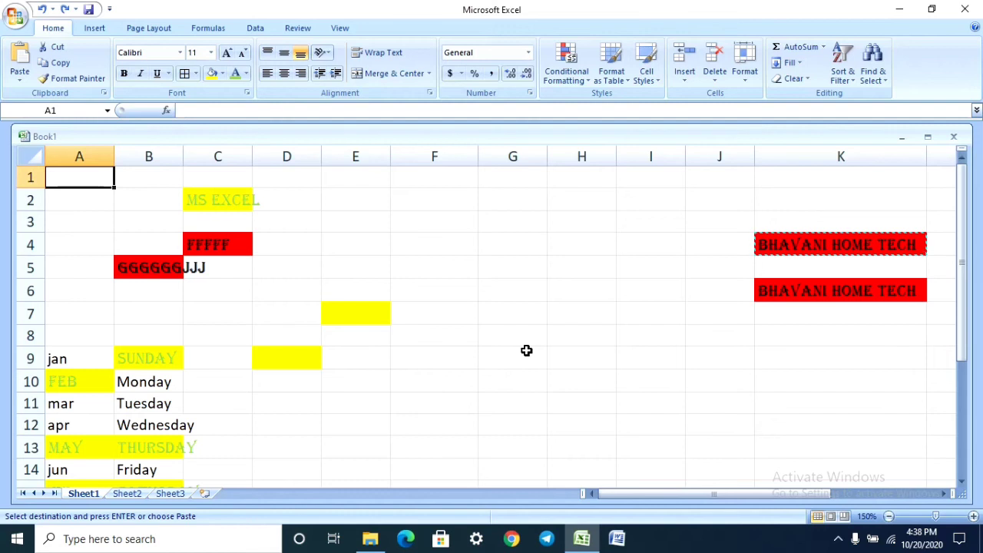
key(ctrl+Down)
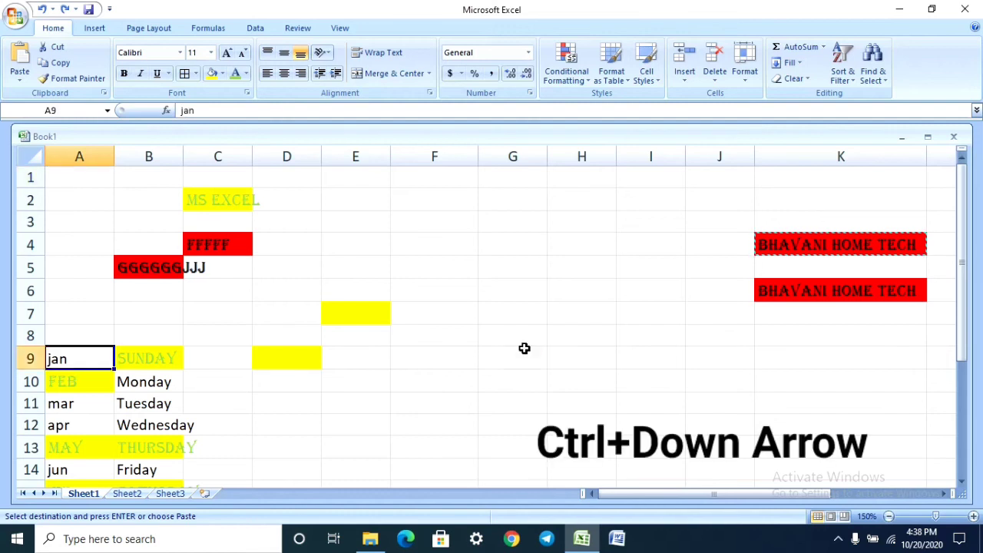
key(ctrl+Down)
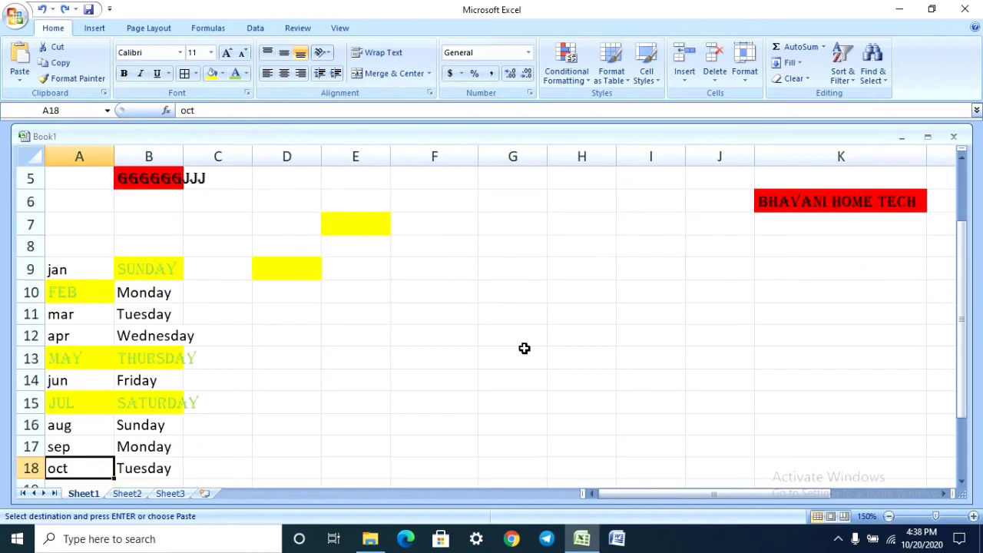
key(ctrl+Down)
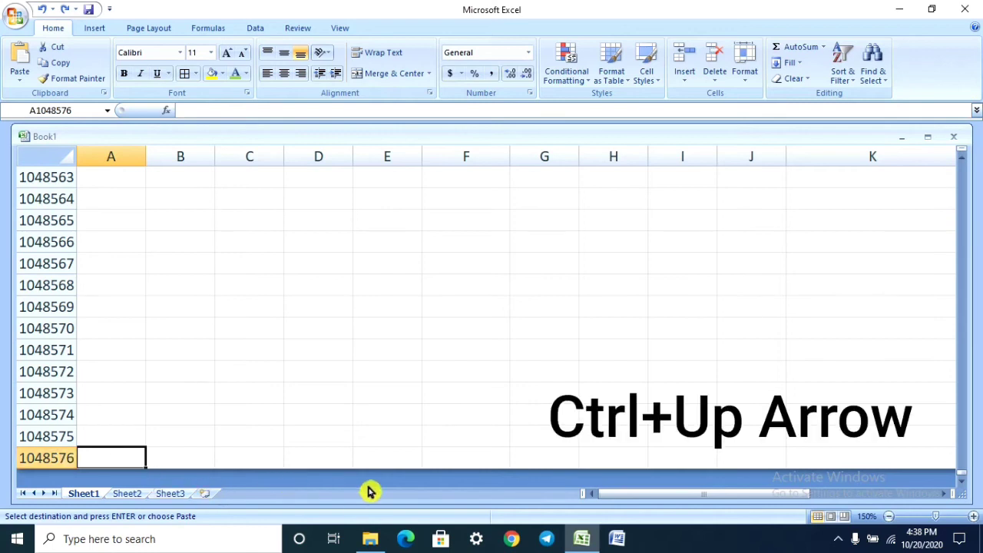
key(ctrl+Up)
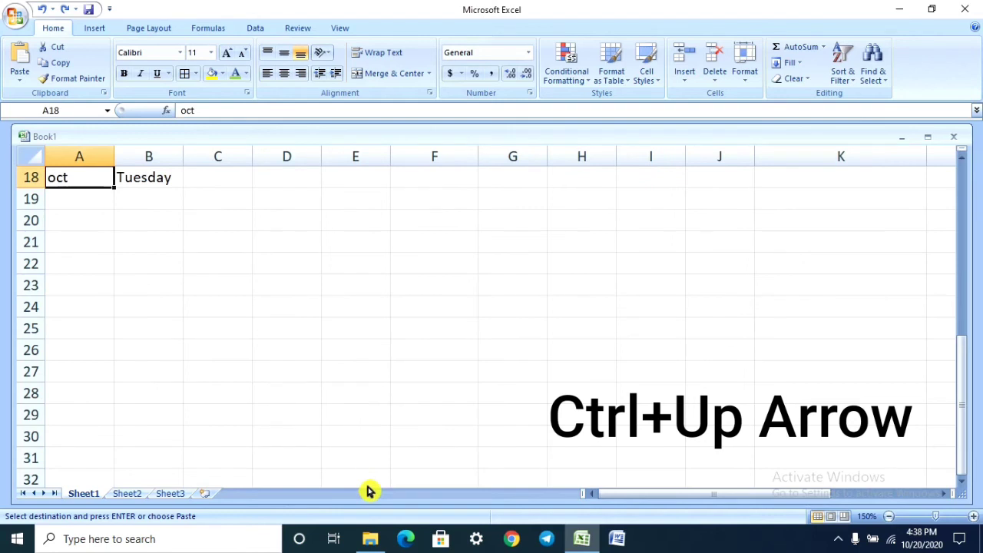
key(ctrl+Up)
key(ctrl+Up)
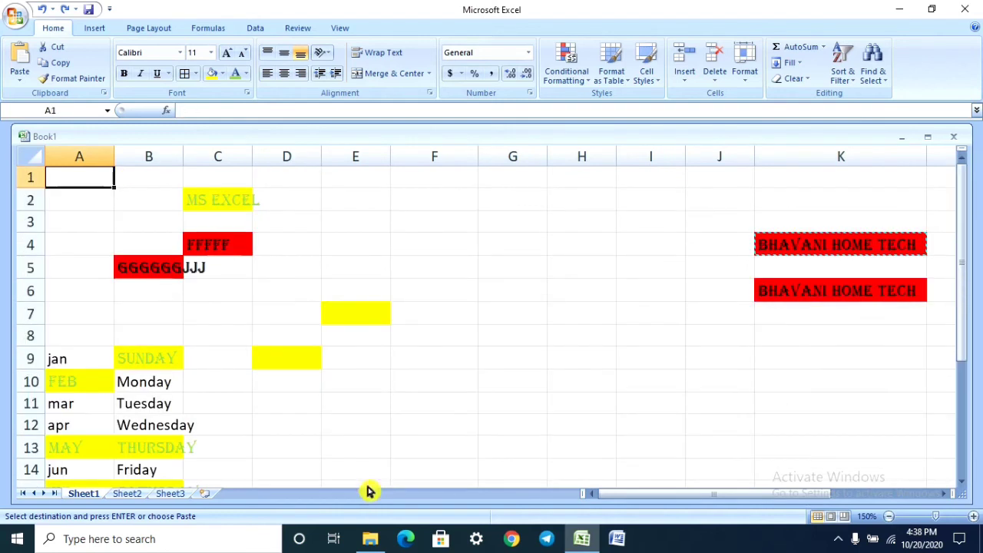
On Sheet2, jump from A1 to the last row and to column XFD and back.
click(132, 497)
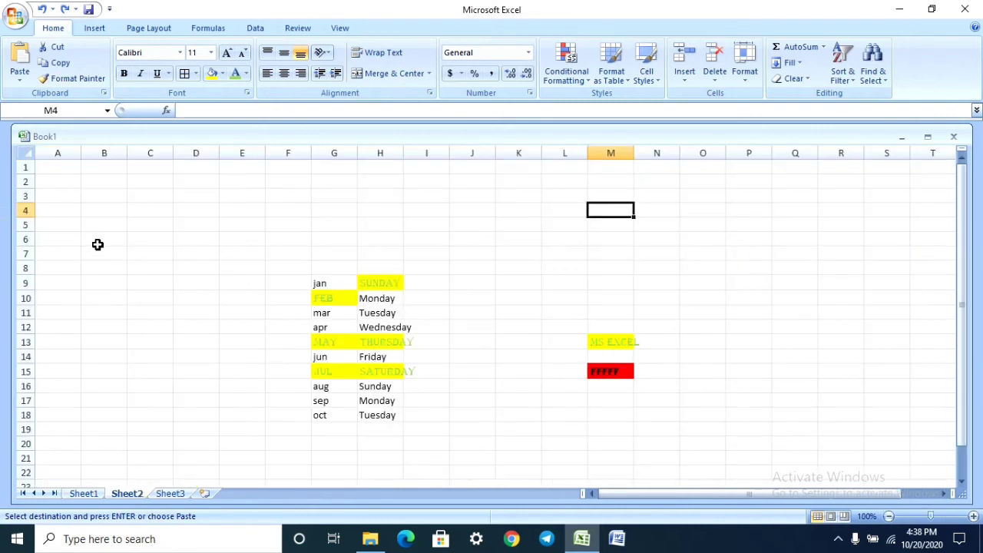
click(106, 198)
click(66, 168)
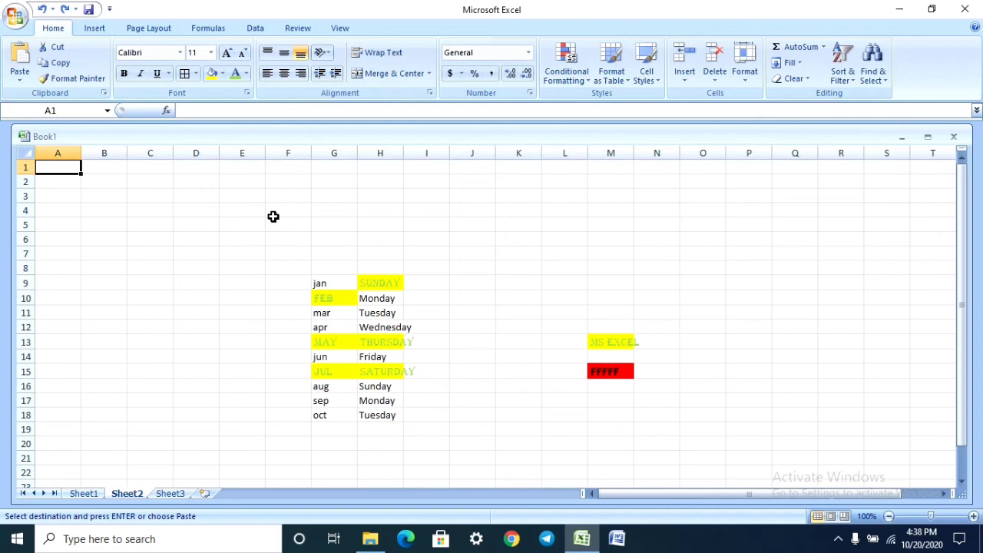
key(ctrl+Down)
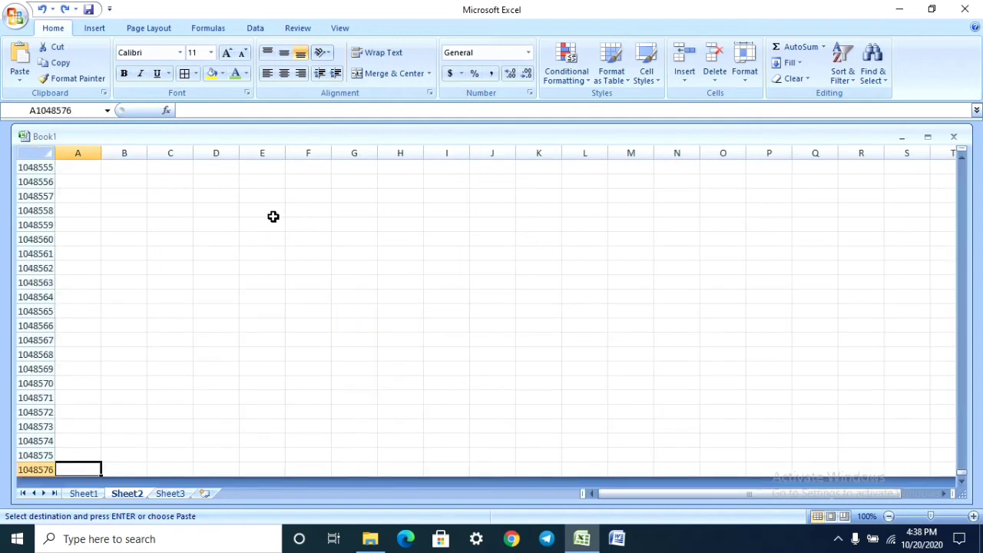
key(ctrl+Up)
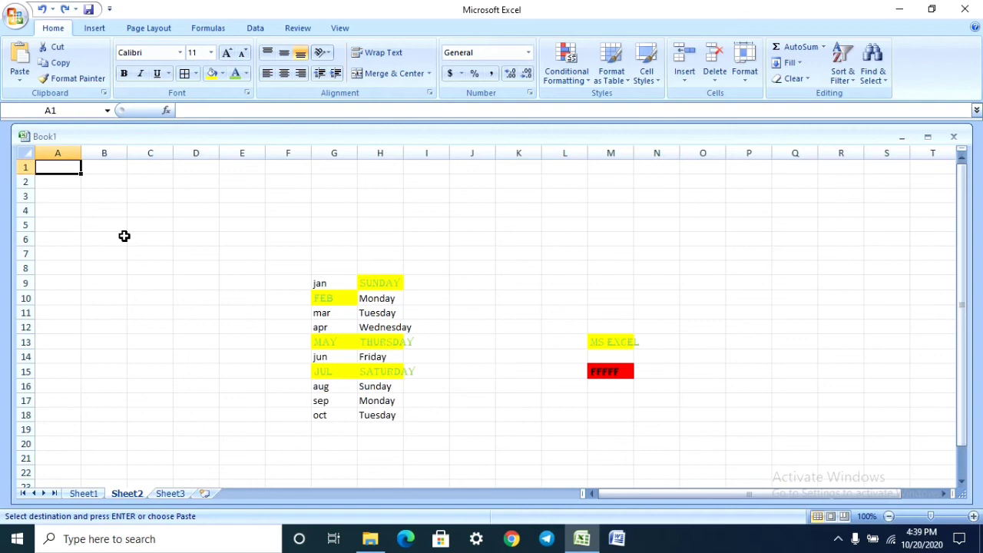
key(ctrl+Right)
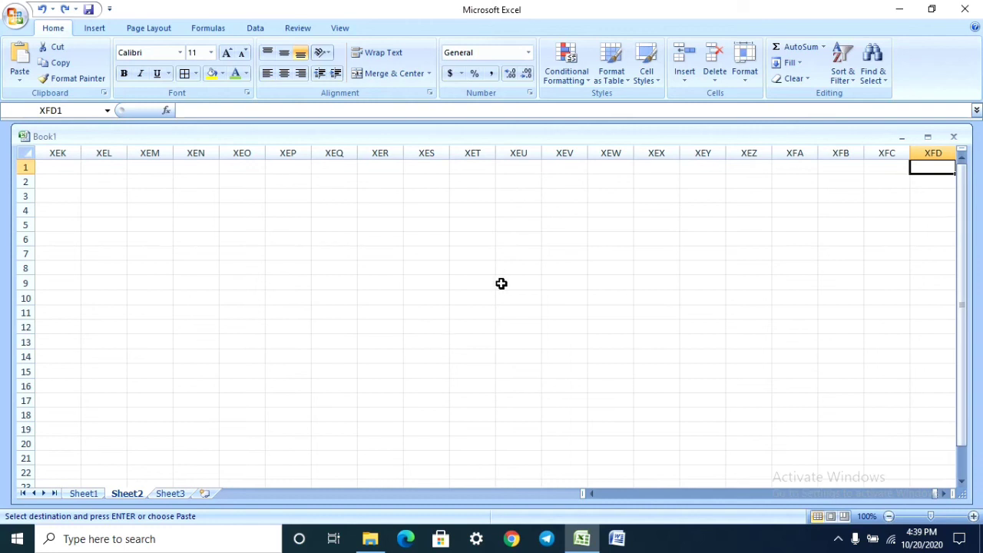
key(ctrl+Left)
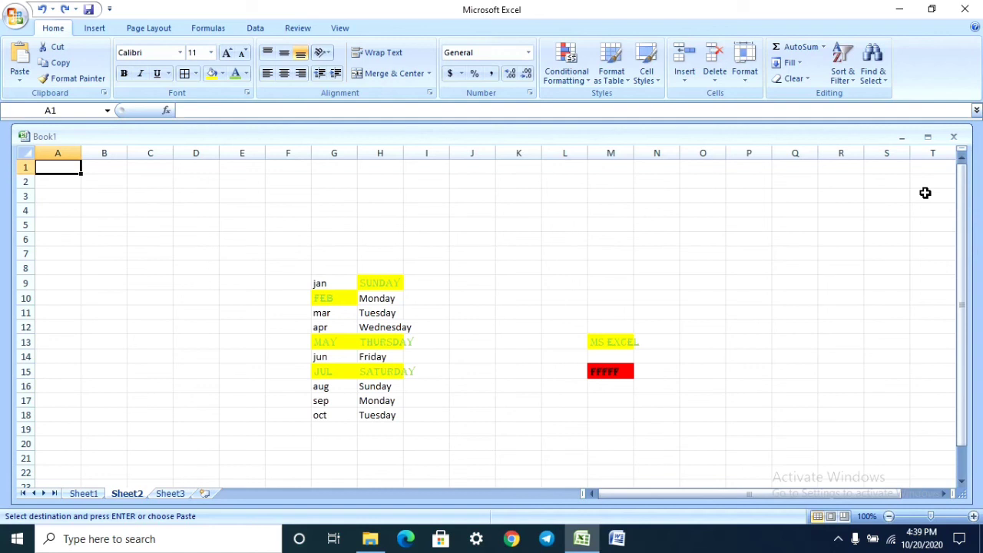
Visit A1048576 and bottom-right cell XFD1048576, then return to A1.
key(ctrl+Down)
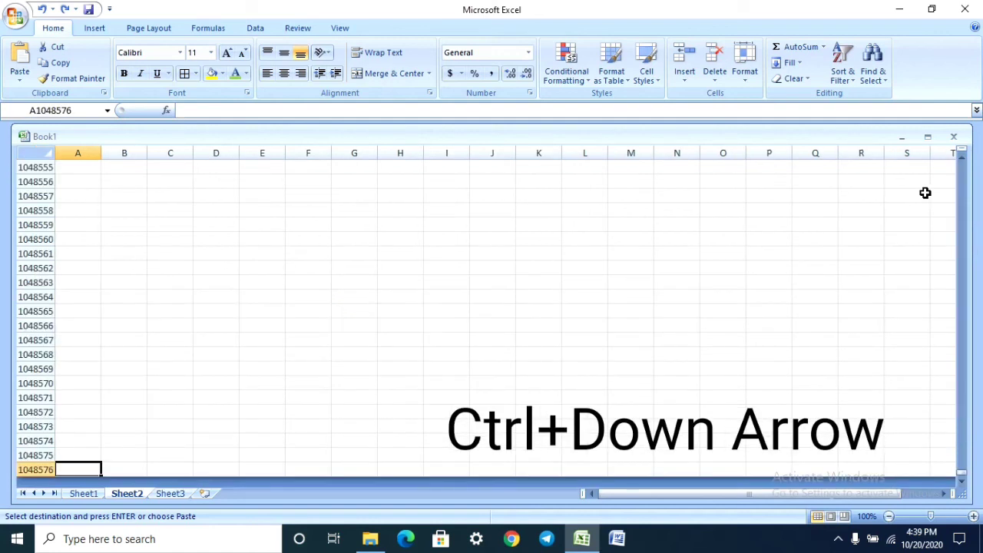
key(ctrl+Right)
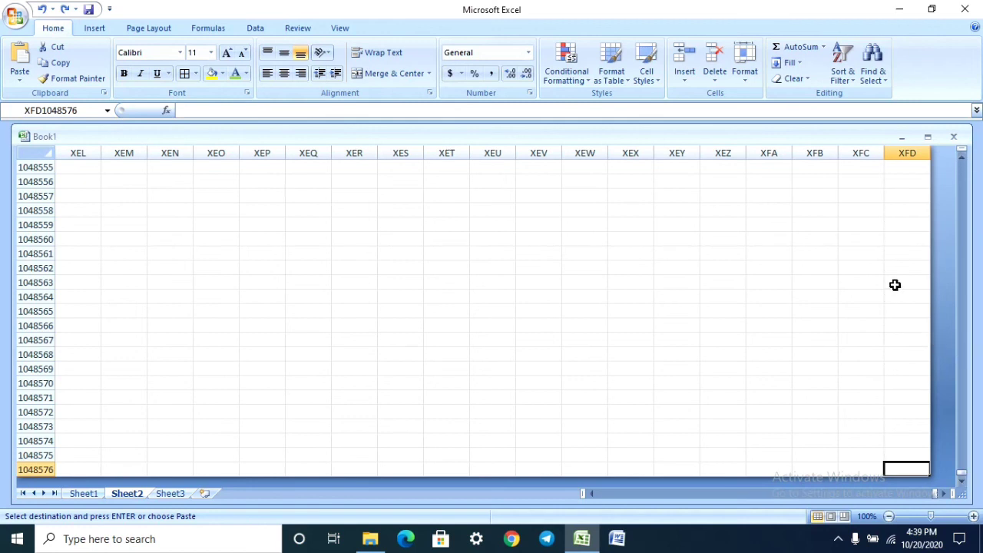
key(Home)
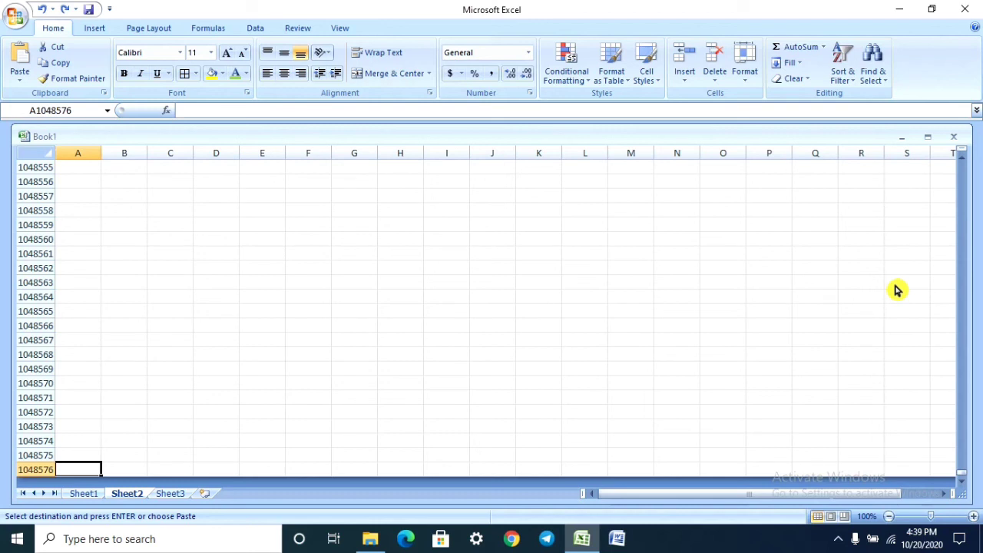
key(ctrl+Home)
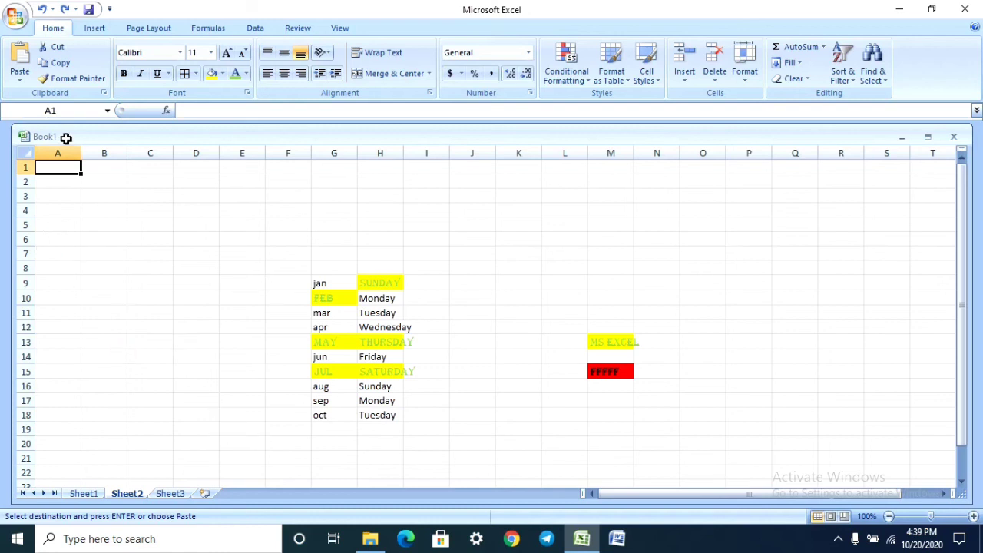
On Sheet1, copy the red BHAVANI HOME TECH cell K4.
click(84, 494)
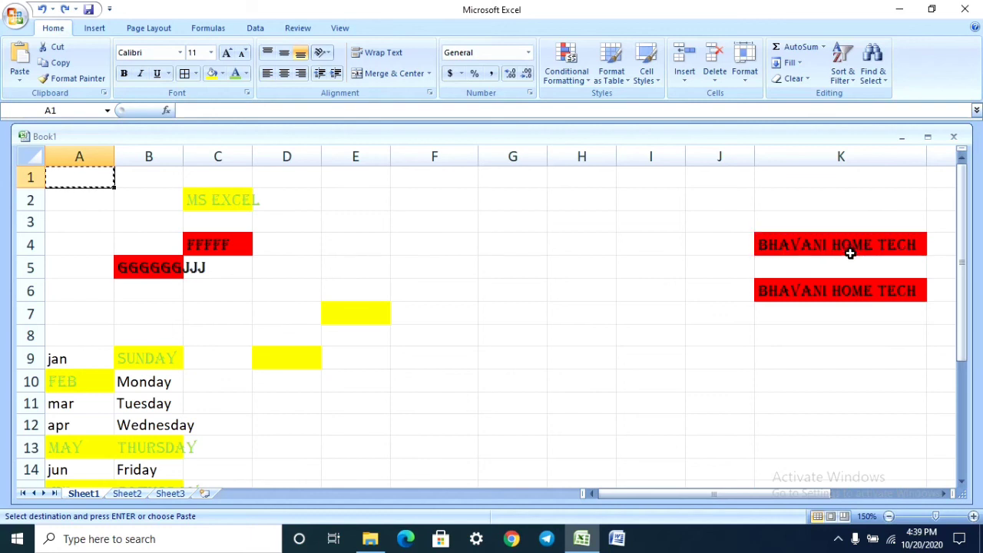
click(846, 247)
key(ctrl+c)
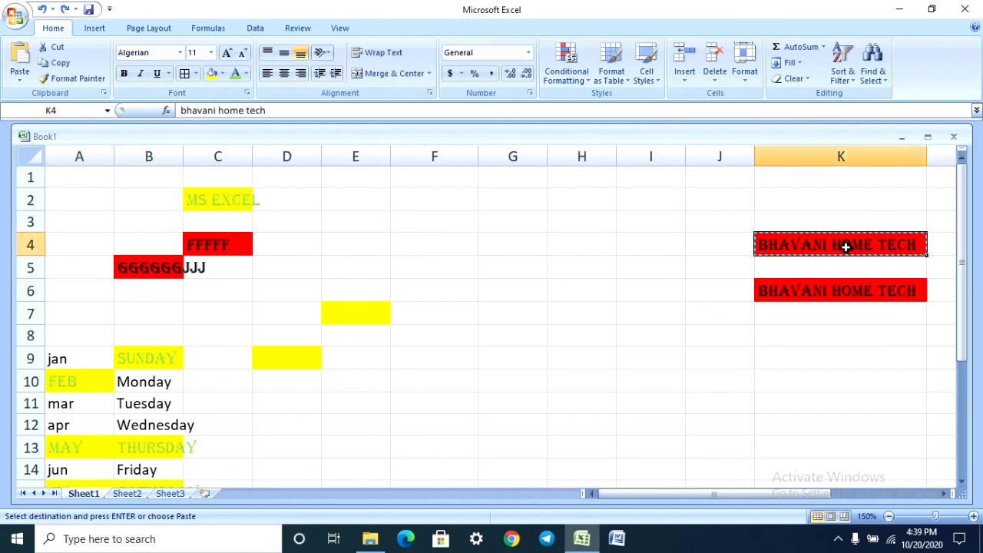
From A1, jump down column A with Ctrl+Down past the data toward the sheet's last row.
click(85, 178)
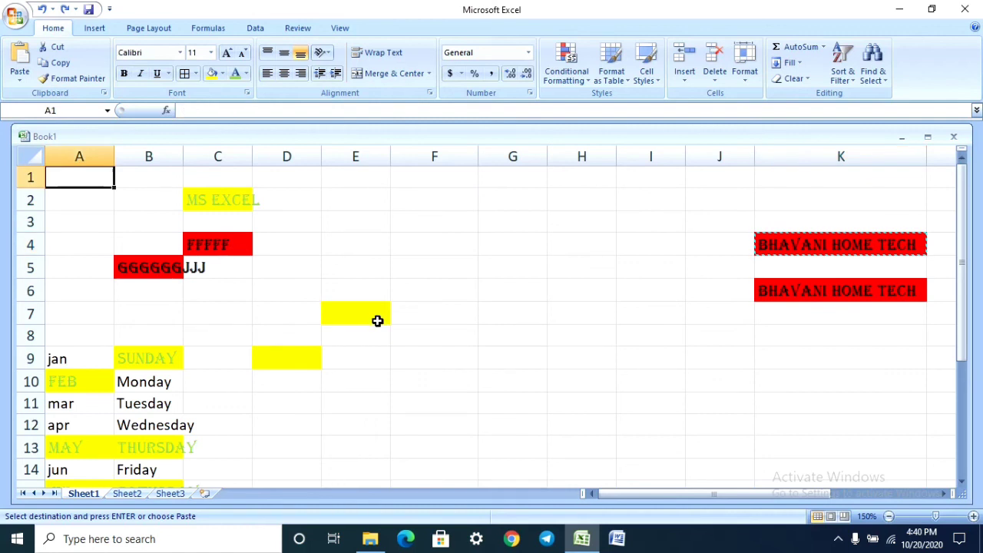
key(ctrl+Down)
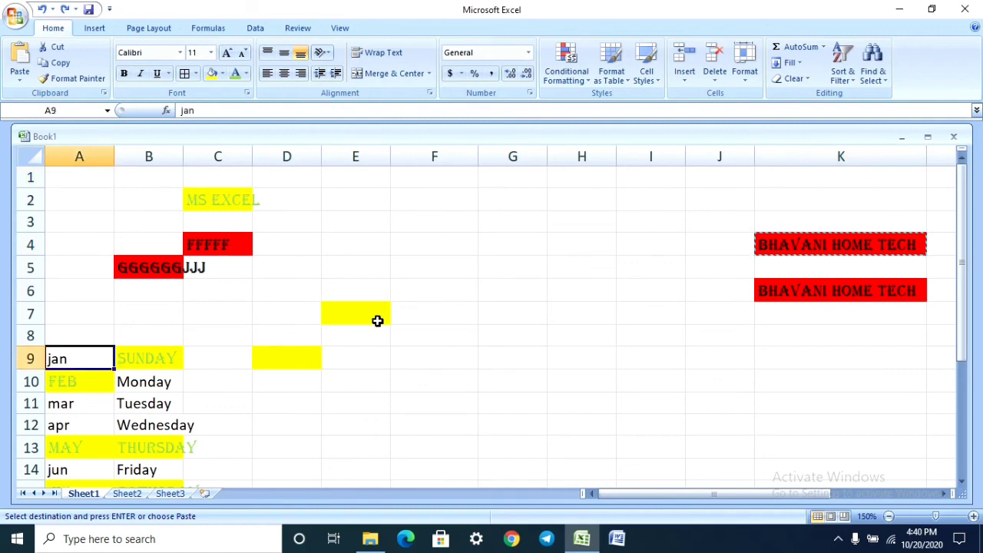
key(ctrl+Down)
key(ctrl+Down)
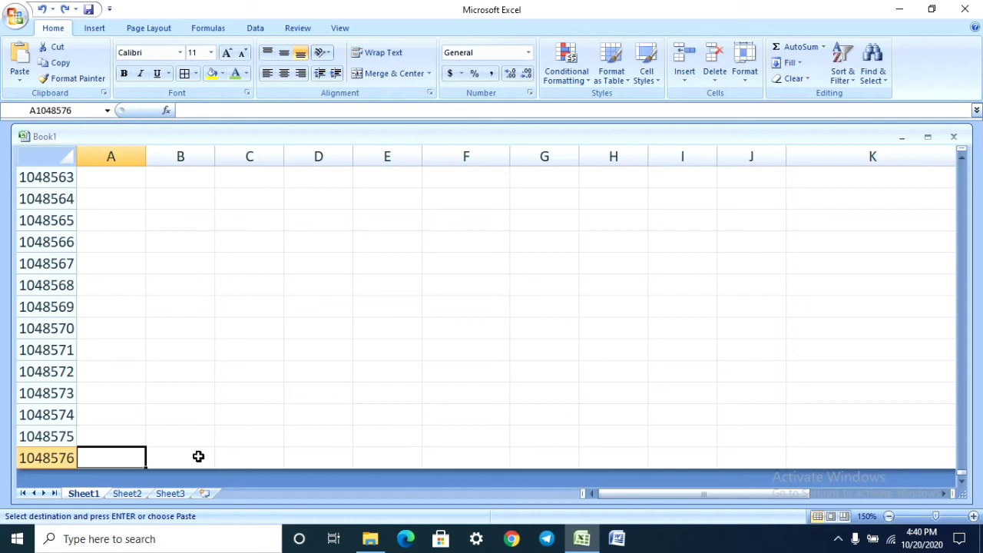
Paste the BHAVANI HOME TECH cell into A1048576, then return to the top and select I9.
key(ctrl+v)
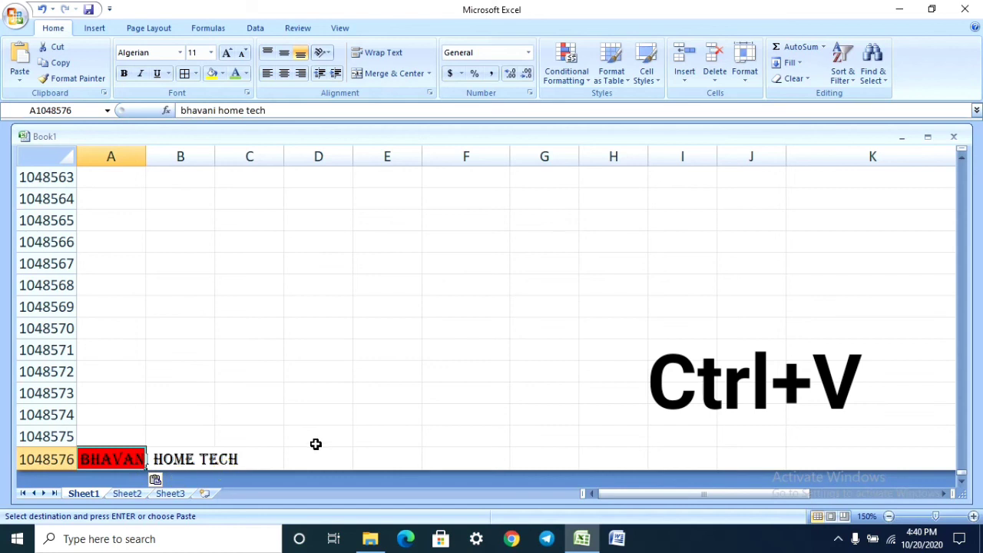
click(128, 481)
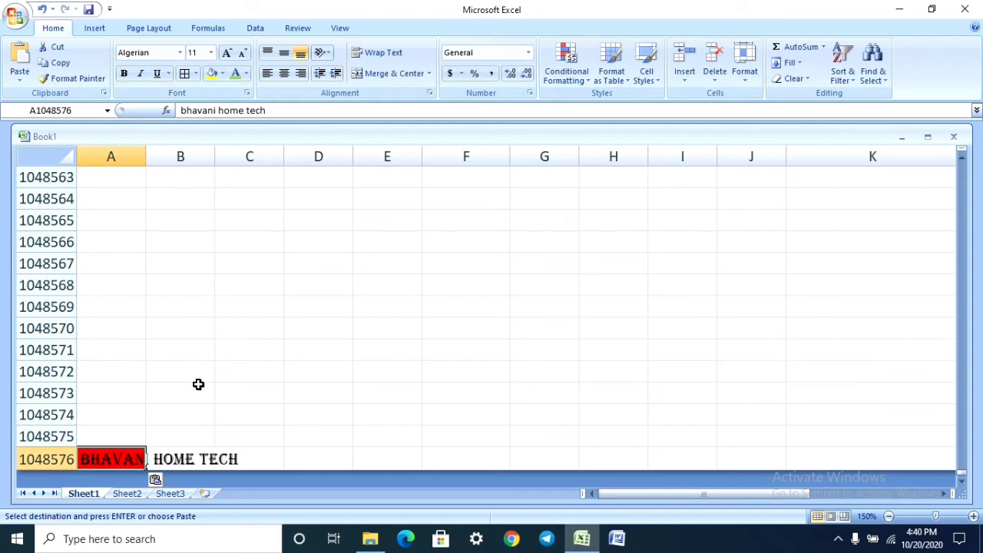
key(ctrl+Up)
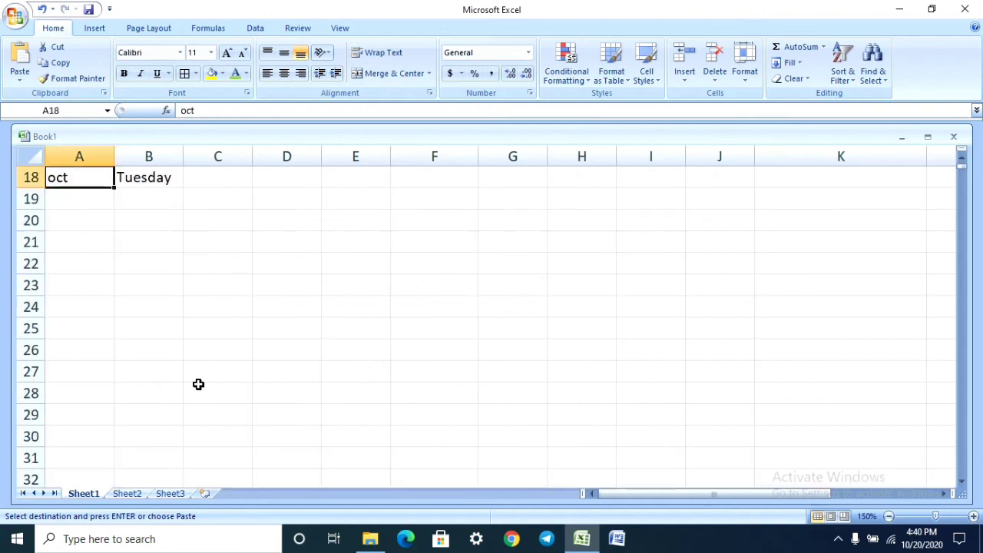
key(ctrl+Home)
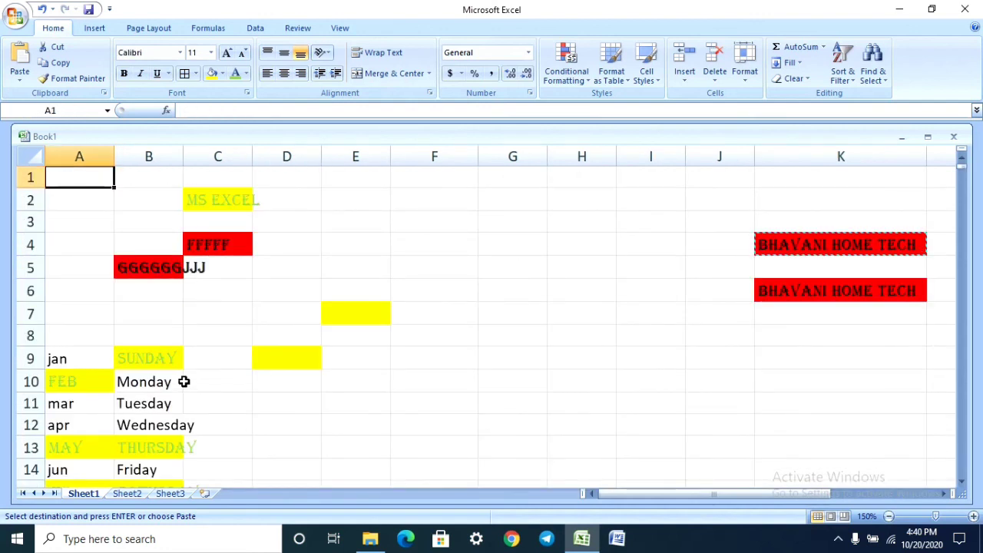
click(669, 360)
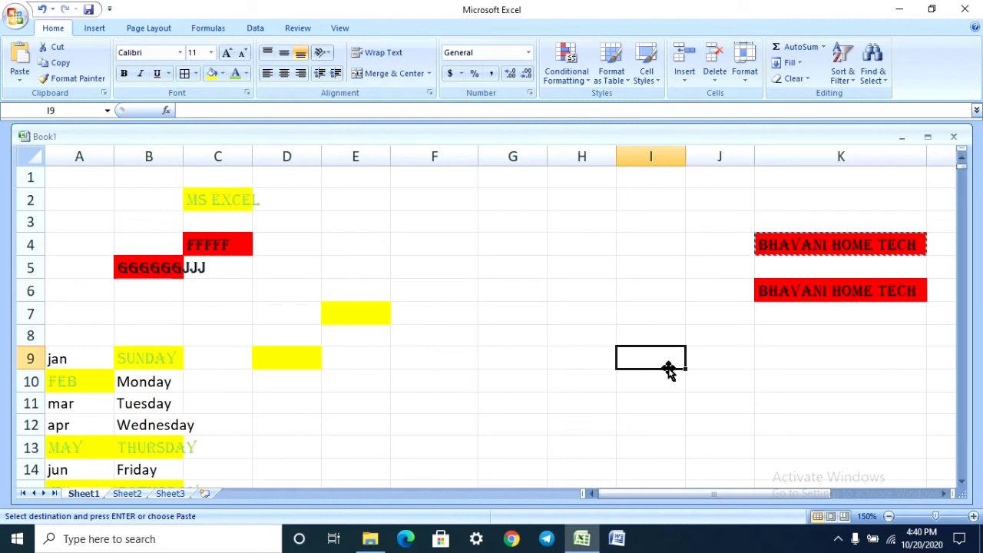